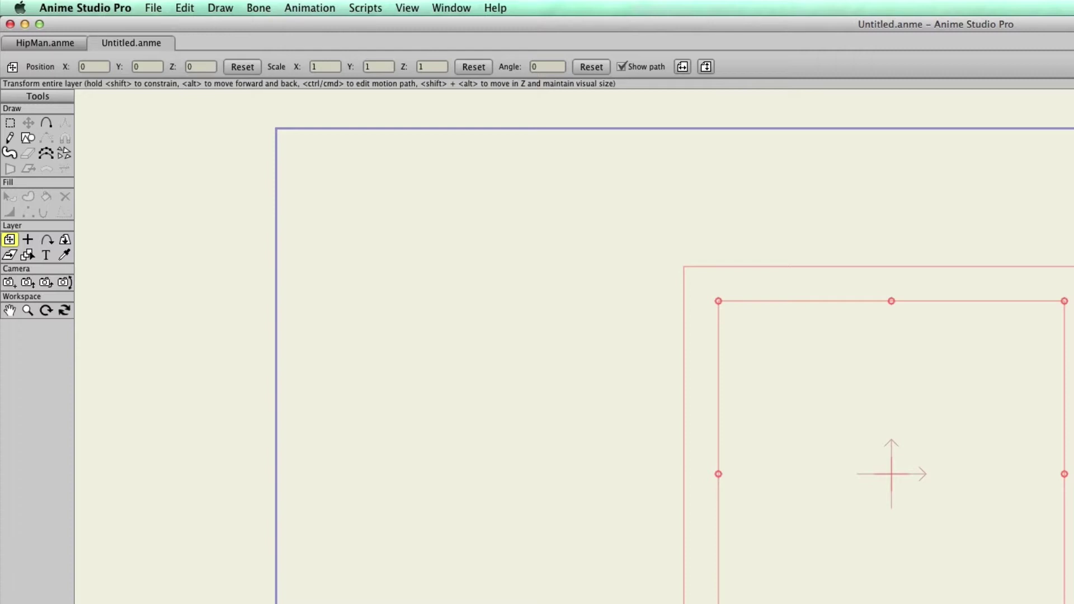
- Open the Content Library from the Window menu and reposition its window
{"action": "left_click", "coordinate": [459, 8]}
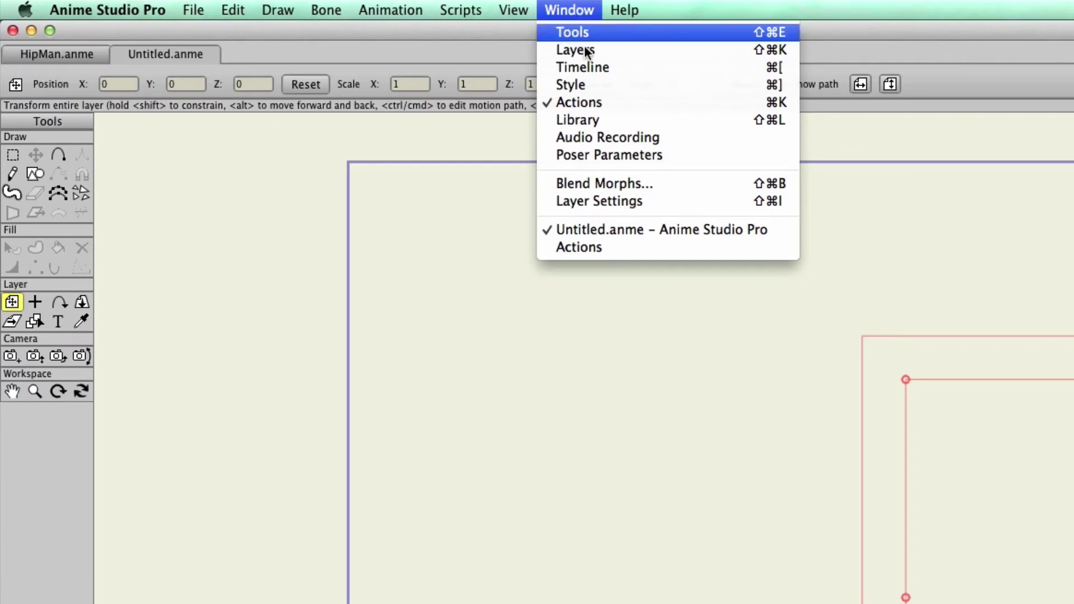
{"action": "left_click", "coordinate": [591, 119]}
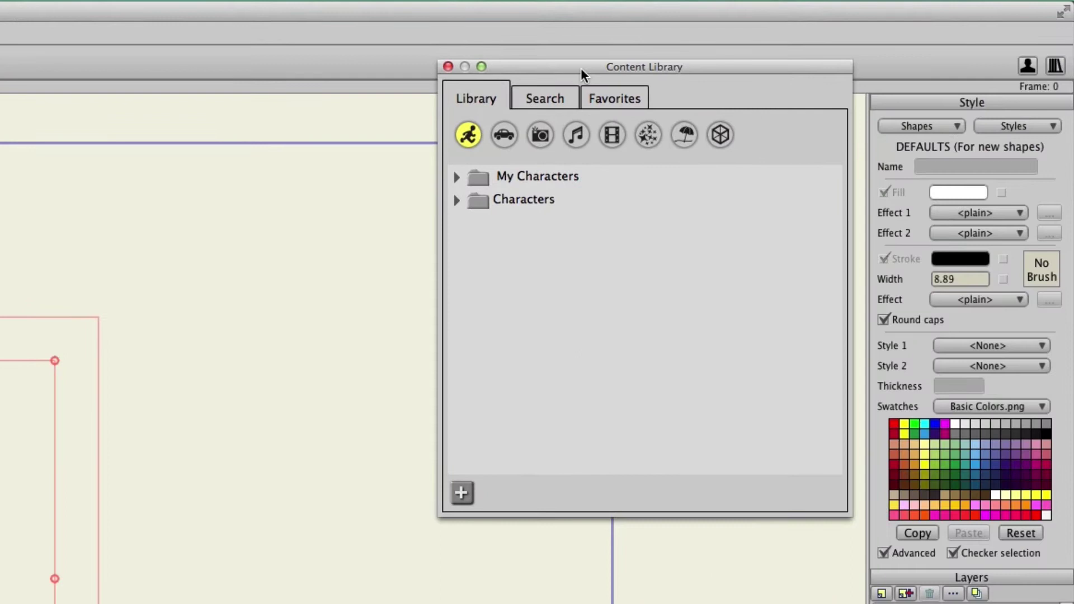
{"action": "left_click_drag", "start_coordinate": [507, 78], "coordinate": [387, 118]}
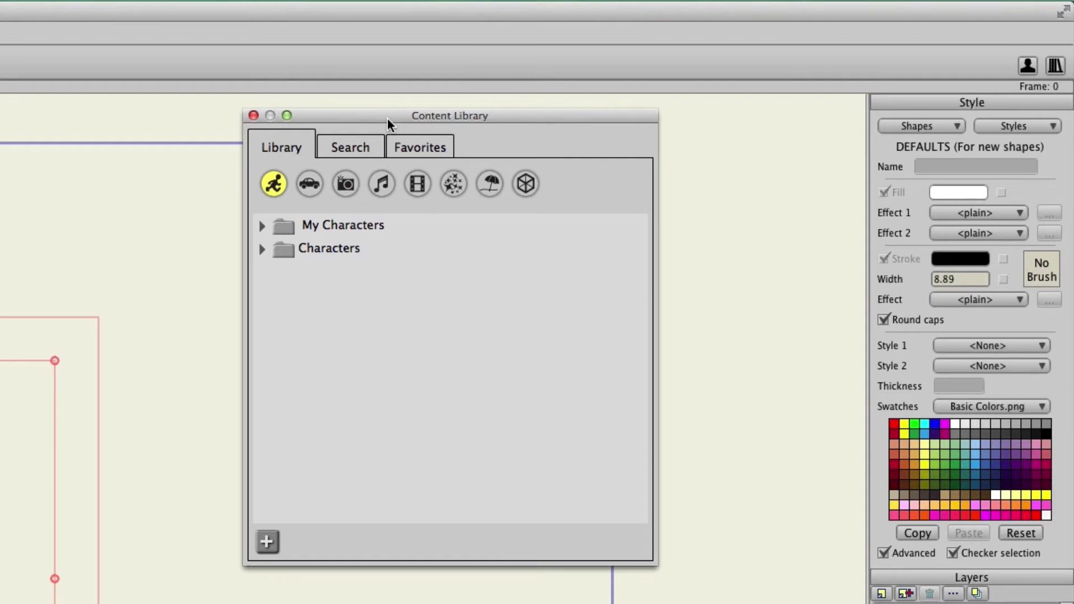
- Browse the Props, Images, Audio, Effects, Scenes and 3D categories in turn
{"action": "left_click", "coordinate": [308, 186]}
{"action": "left_click", "coordinate": [346, 190]}
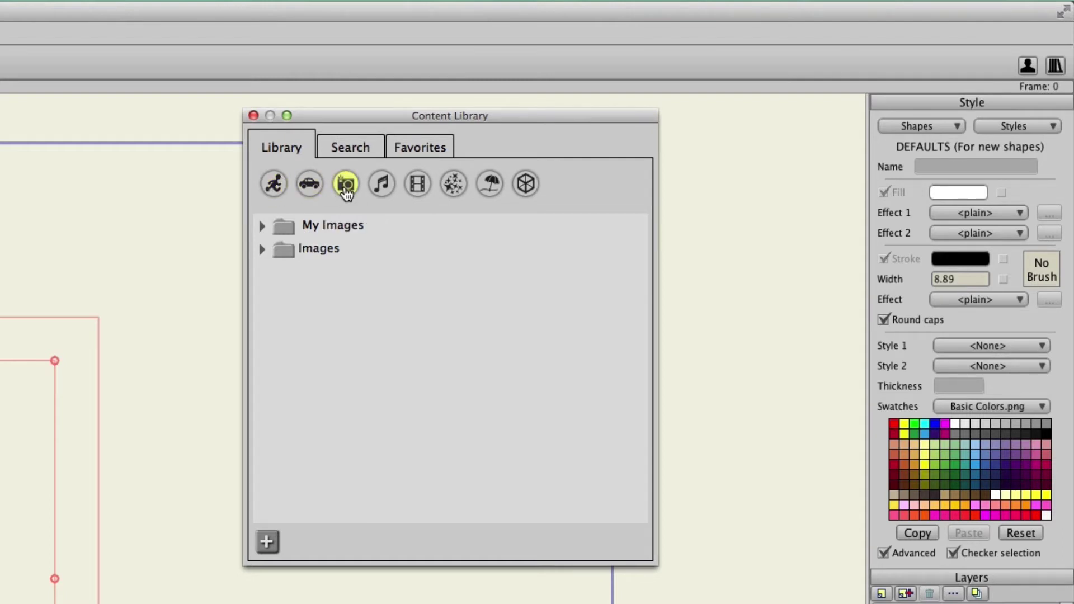
{"action": "left_click", "coordinate": [386, 186]}
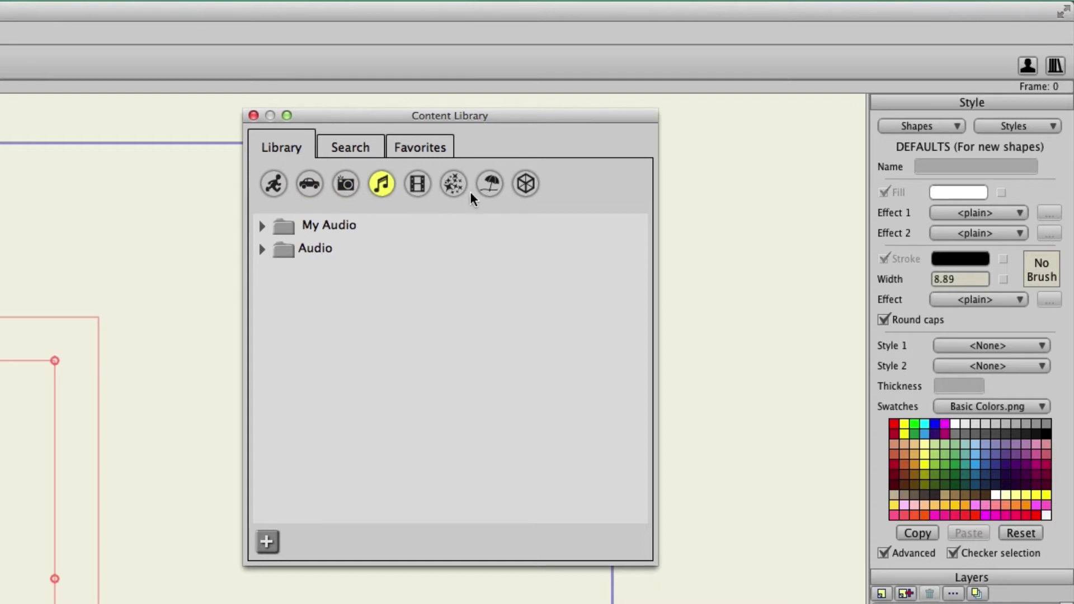
{"action": "left_click", "coordinate": [454, 185]}
{"action": "left_click", "coordinate": [491, 193]}
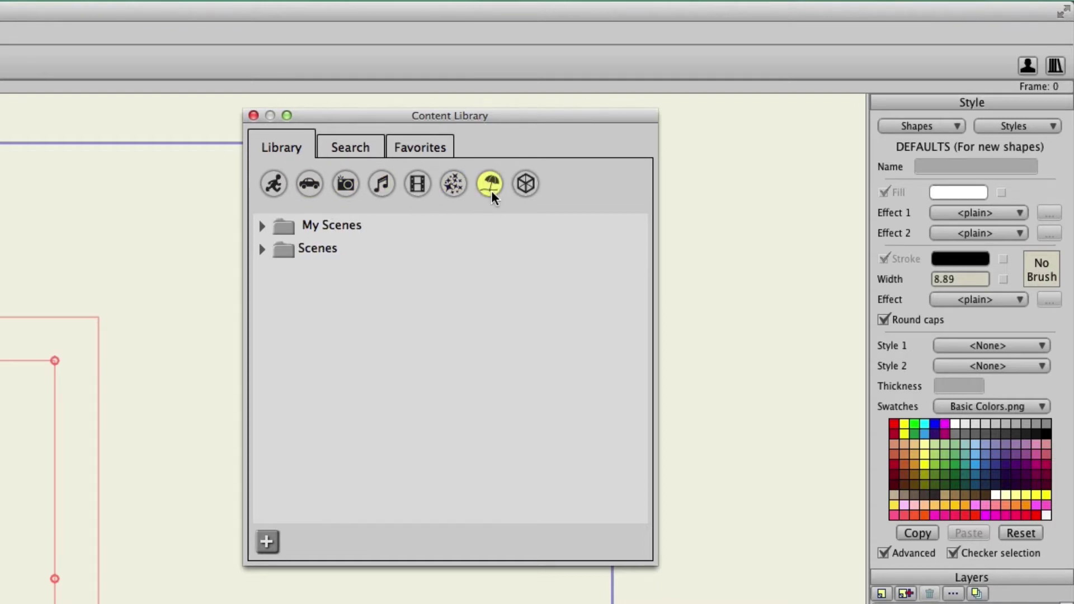
{"action": "left_click", "coordinate": [515, 187]}
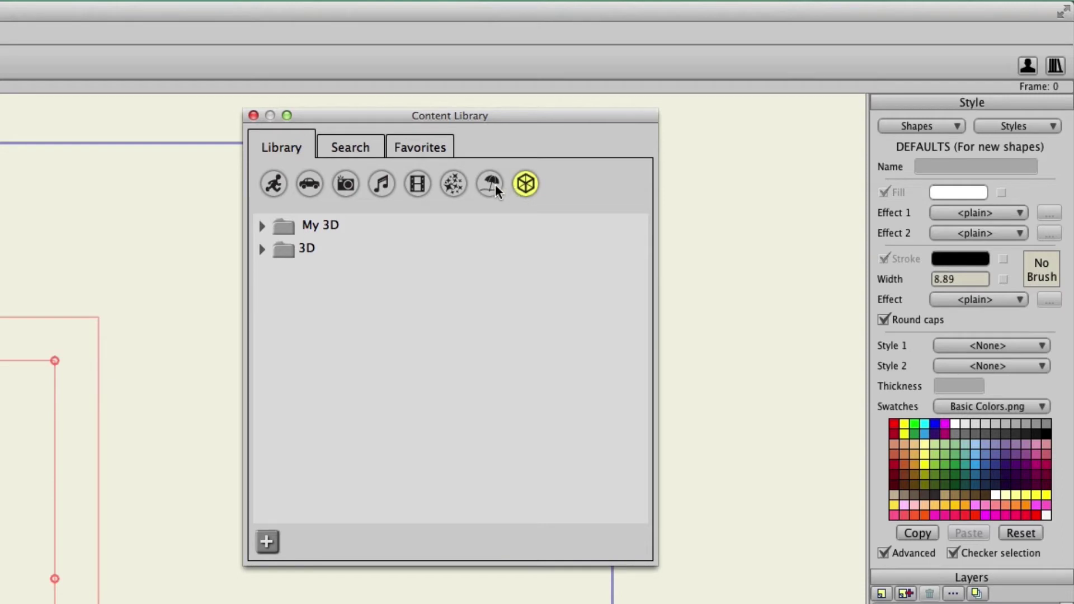
- Revisit Scenes, Effects, Video (My Video folder) and Audio, ending on the Characters category
{"action": "left_click", "coordinate": [495, 185]}
{"action": "left_click", "coordinate": [456, 191]}
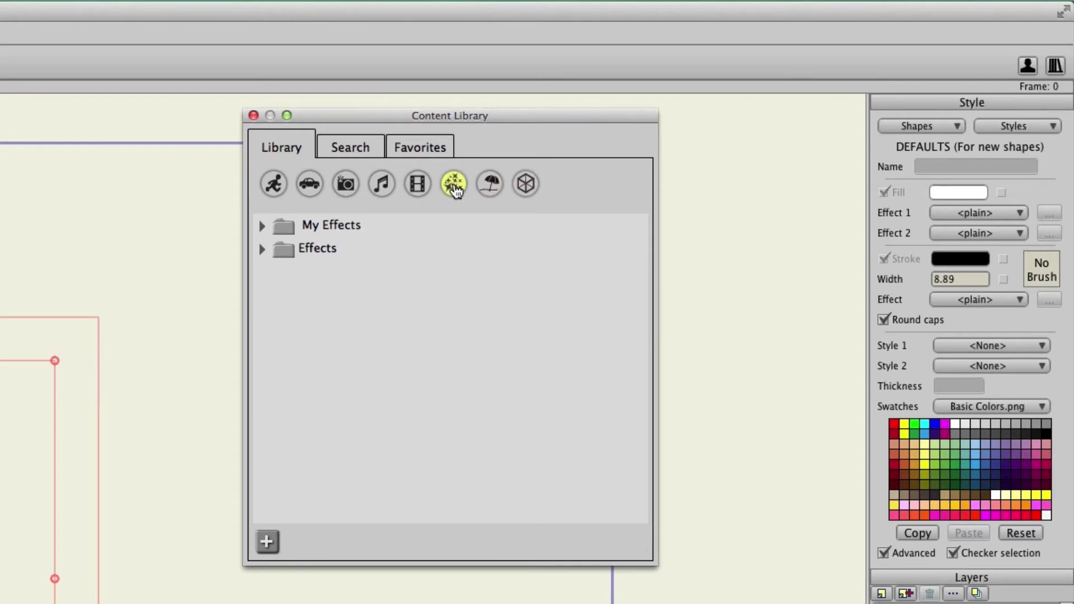
{"action": "left_click", "coordinate": [417, 184]}
{"action": "left_click", "coordinate": [314, 224]}
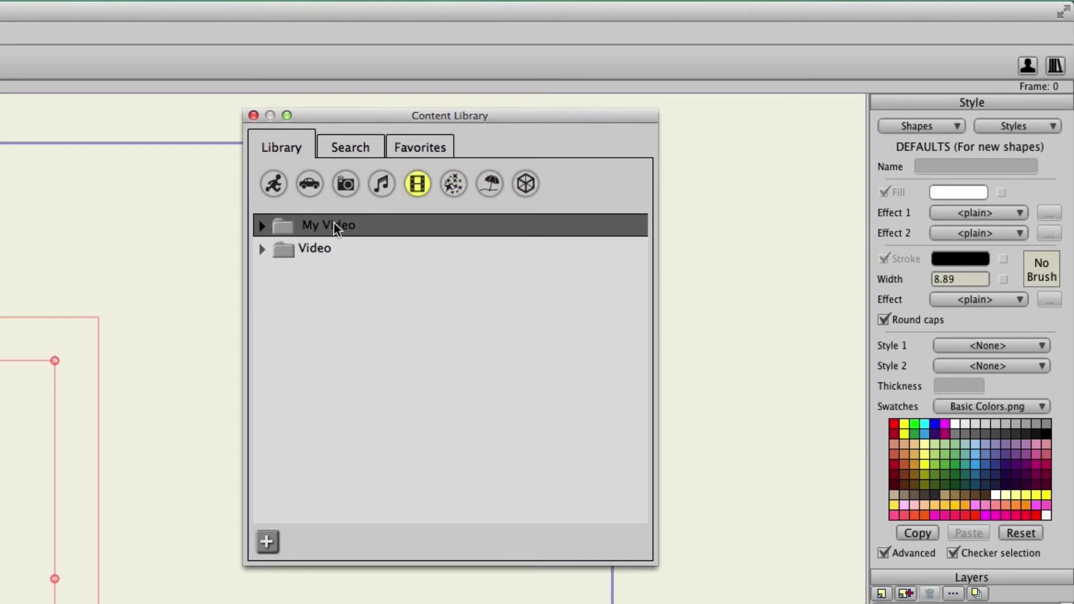
{"action": "left_click", "coordinate": [384, 186]}
{"action": "left_click", "coordinate": [272, 188]}
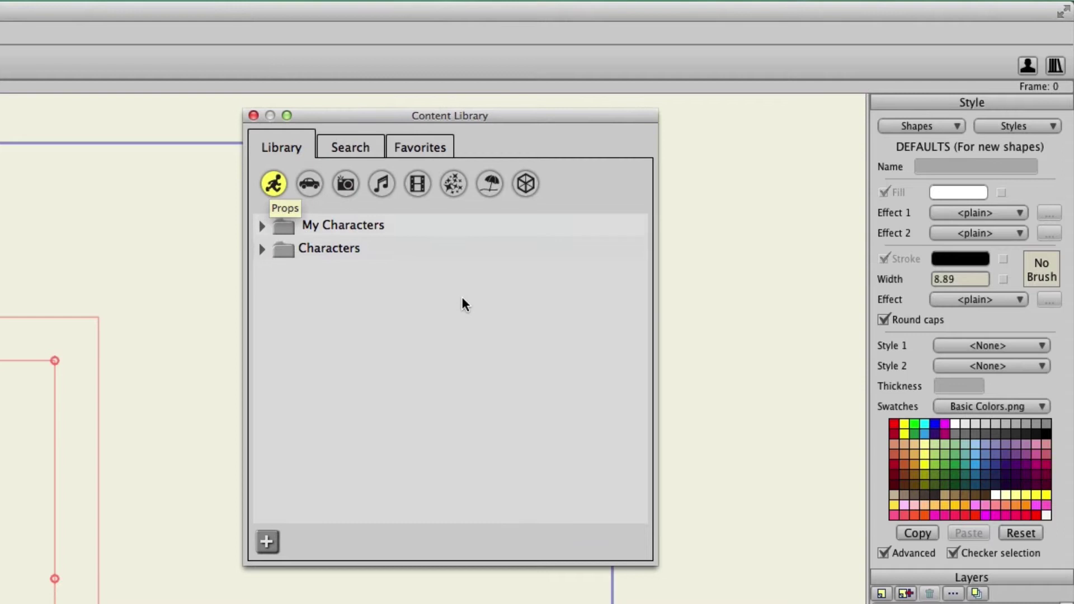
- Expand Characters > Anime Studio 10 and select the Monster character
{"action": "left_click", "coordinate": [263, 249]}
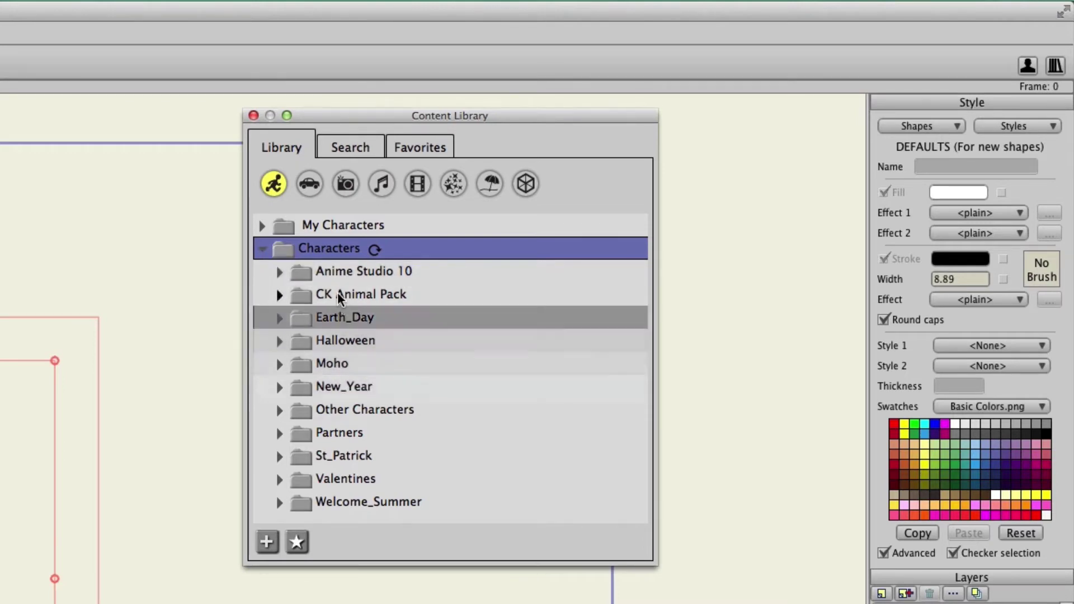
{"action": "left_click", "coordinate": [279, 273]}
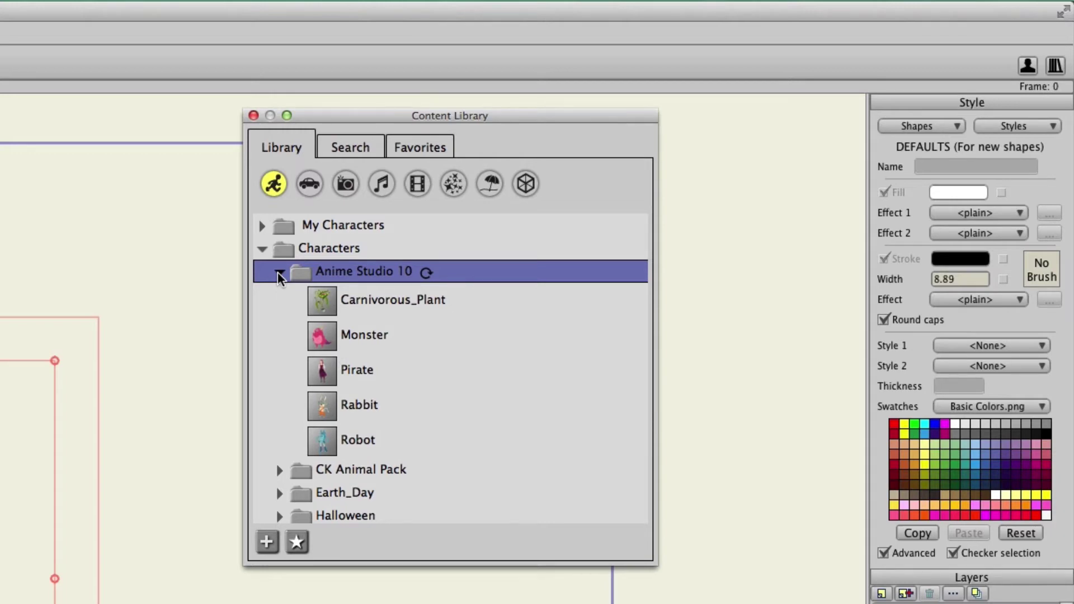
{"action": "left_click", "coordinate": [361, 333]}
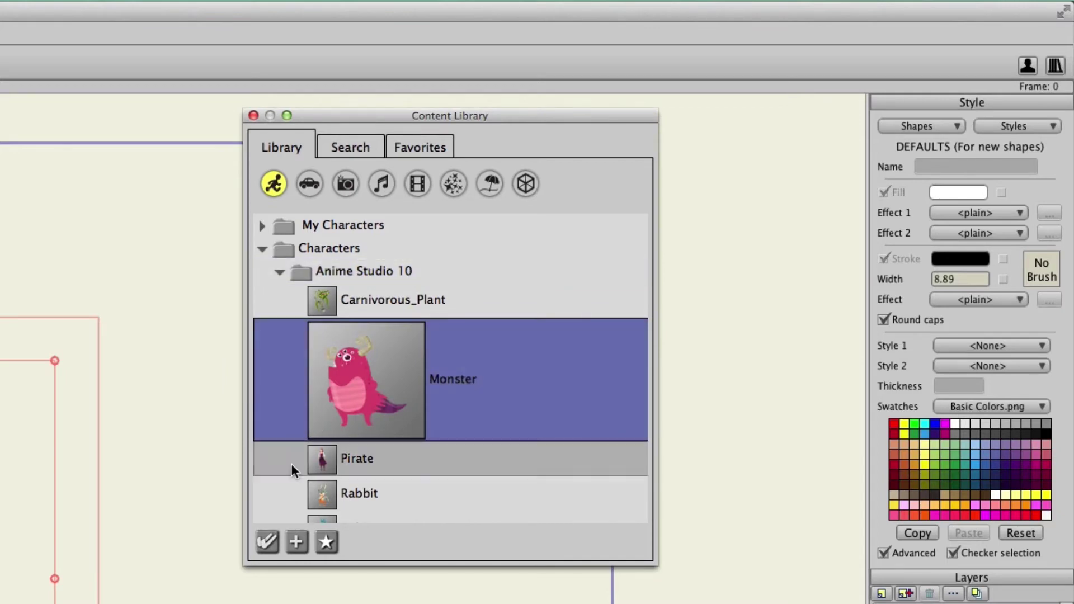
- Add Monster to the scene and scrub the timeline through its 120-frame animation
{"action": "left_click", "coordinate": [266, 547]}
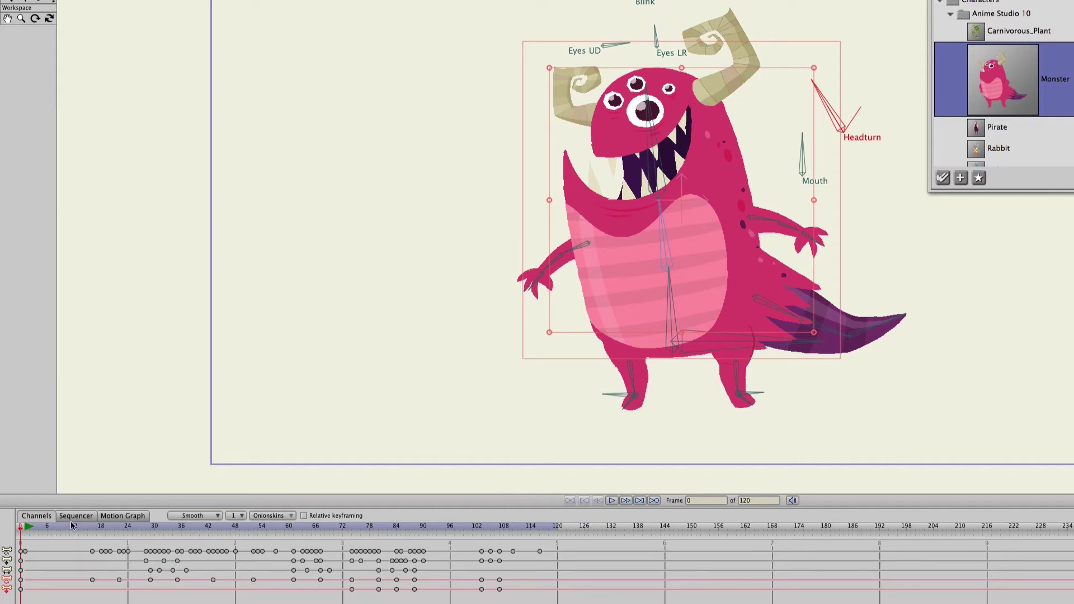
{"action": "left_click_drag", "start_coordinate": [62, 532], "coordinate": [541, 528]}
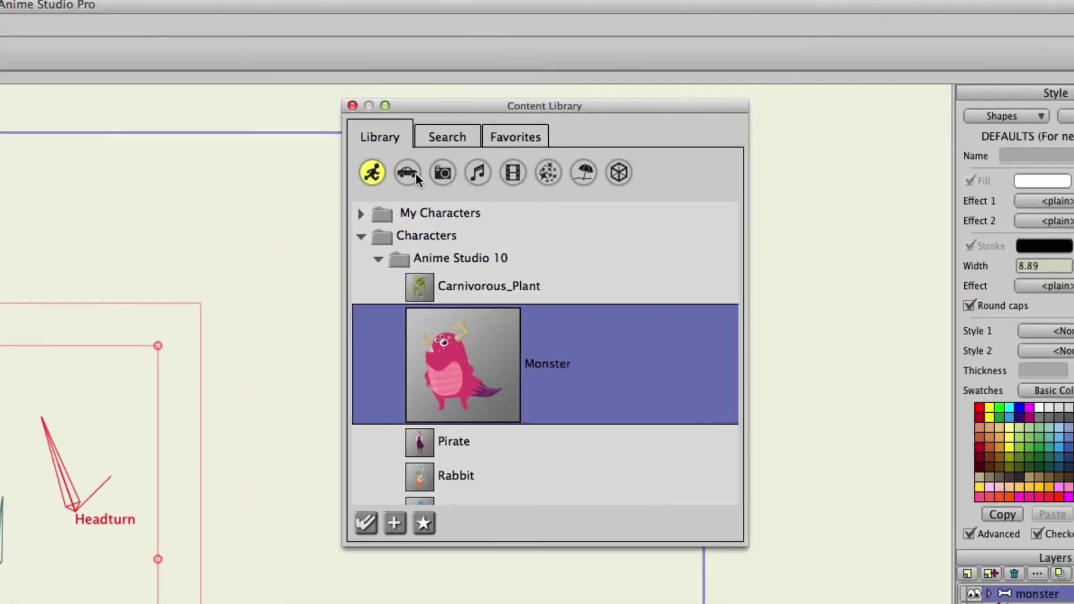
- Add the Beam prop from Props > Assorted to the scene, then check the monster and beam layers
{"action": "left_click", "coordinate": [408, 172]}
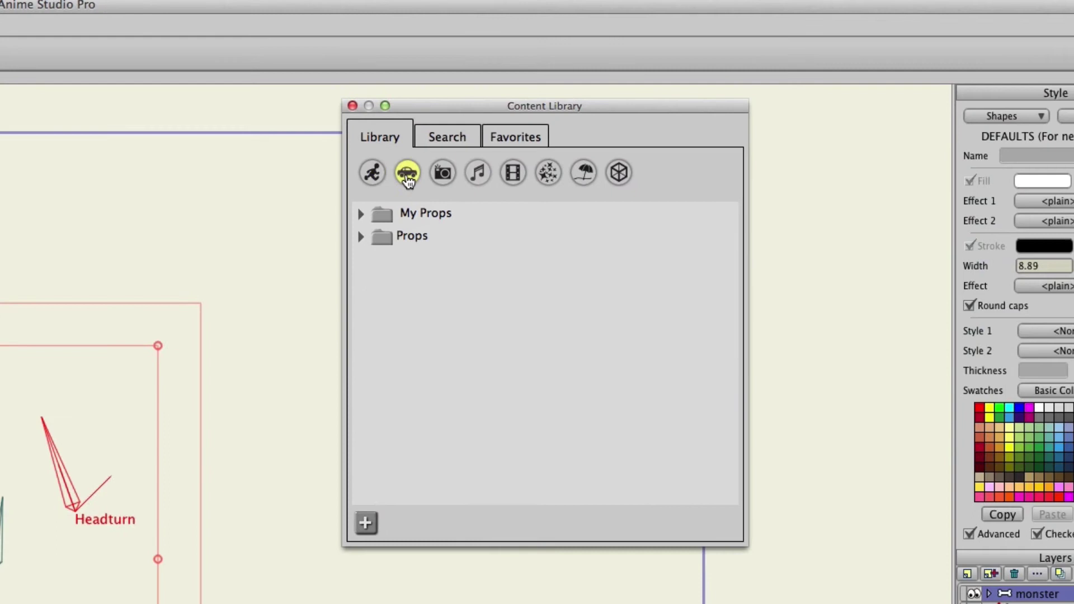
{"action": "left_click", "coordinate": [359, 237]}
{"action": "left_click", "coordinate": [357, 240]}
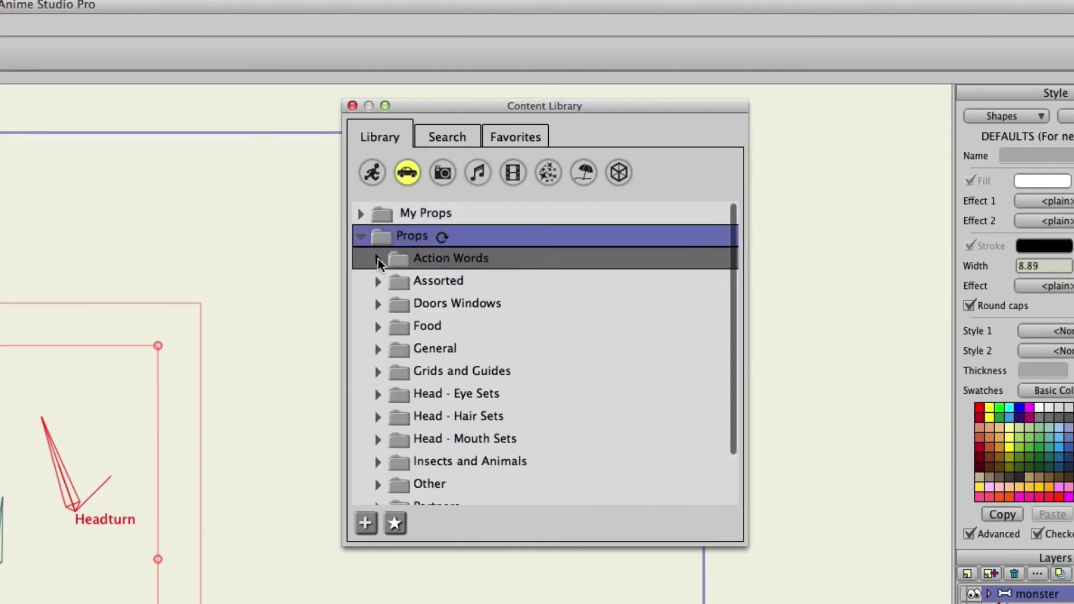
{"action": "left_click", "coordinate": [379, 281]}
{"action": "left_click", "coordinate": [448, 309]}
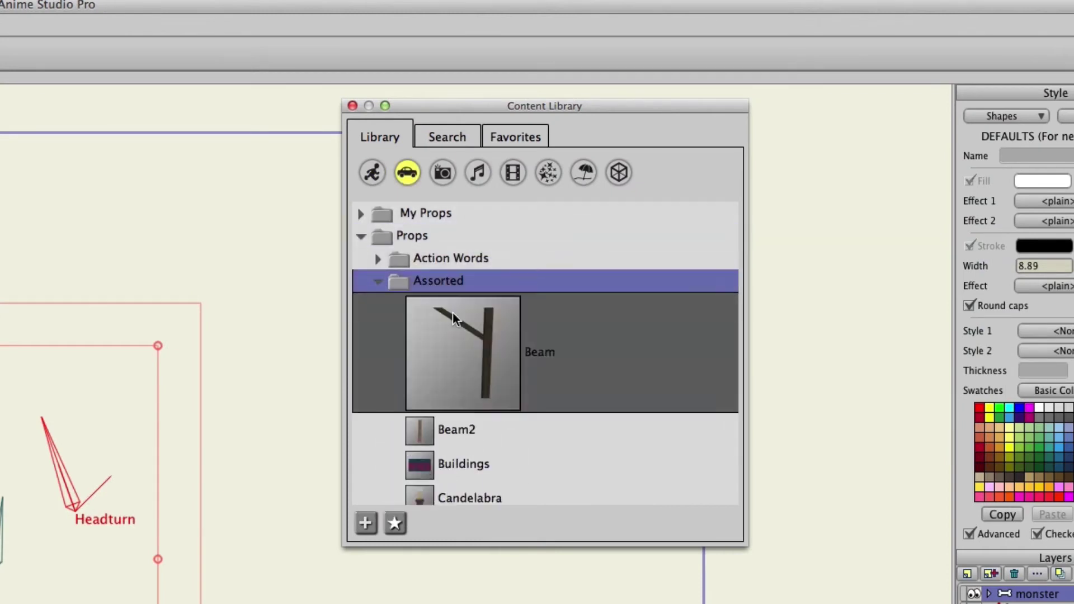
{"action": "left_click", "coordinate": [366, 524]}
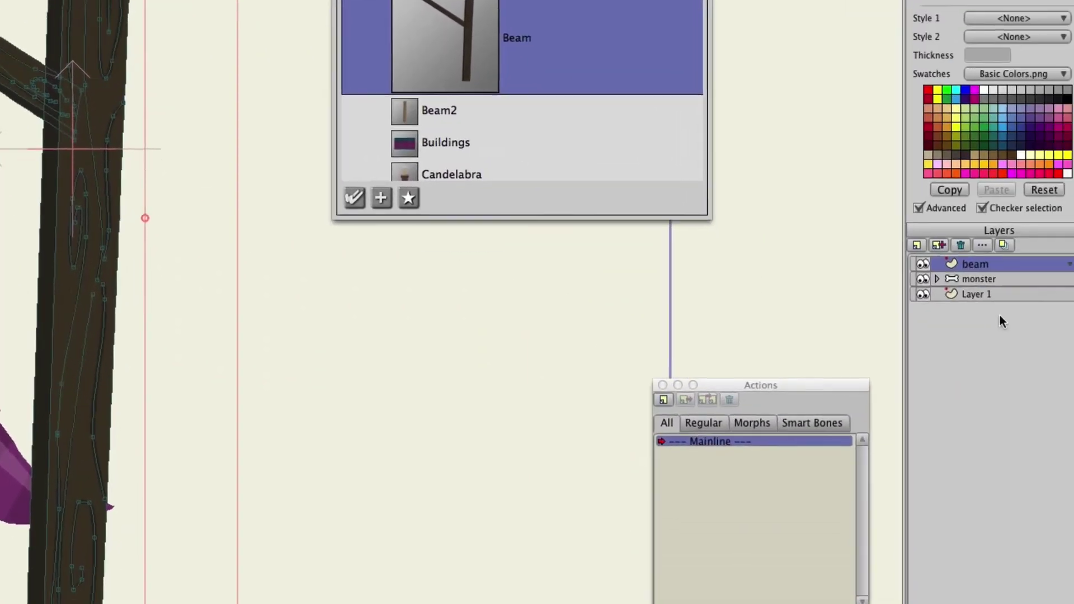
{"action": "left_click", "coordinate": [956, 272]}
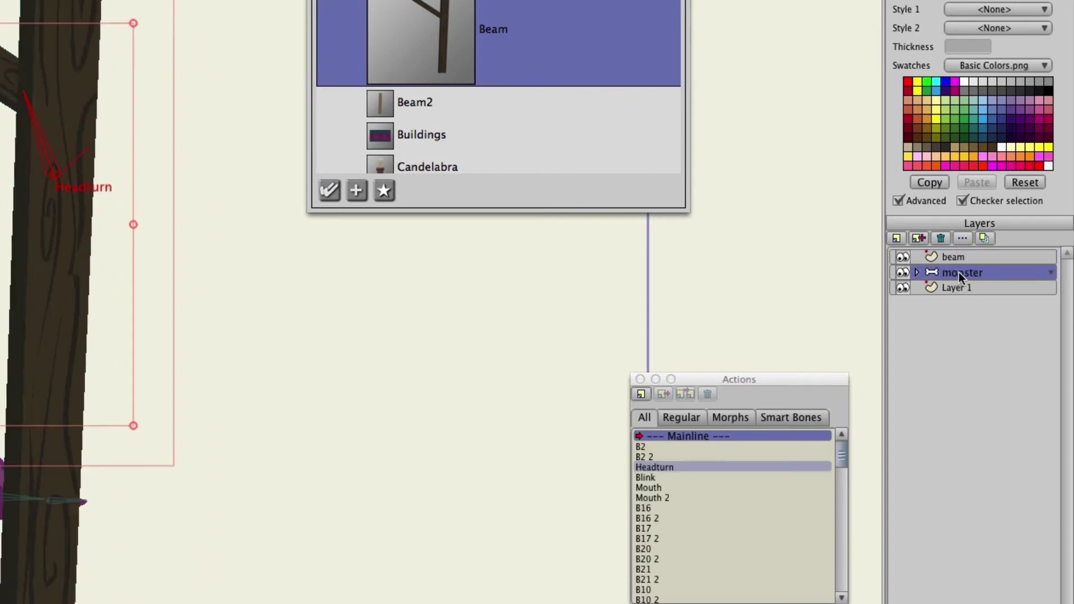
{"action": "left_click", "coordinate": [972, 261]}
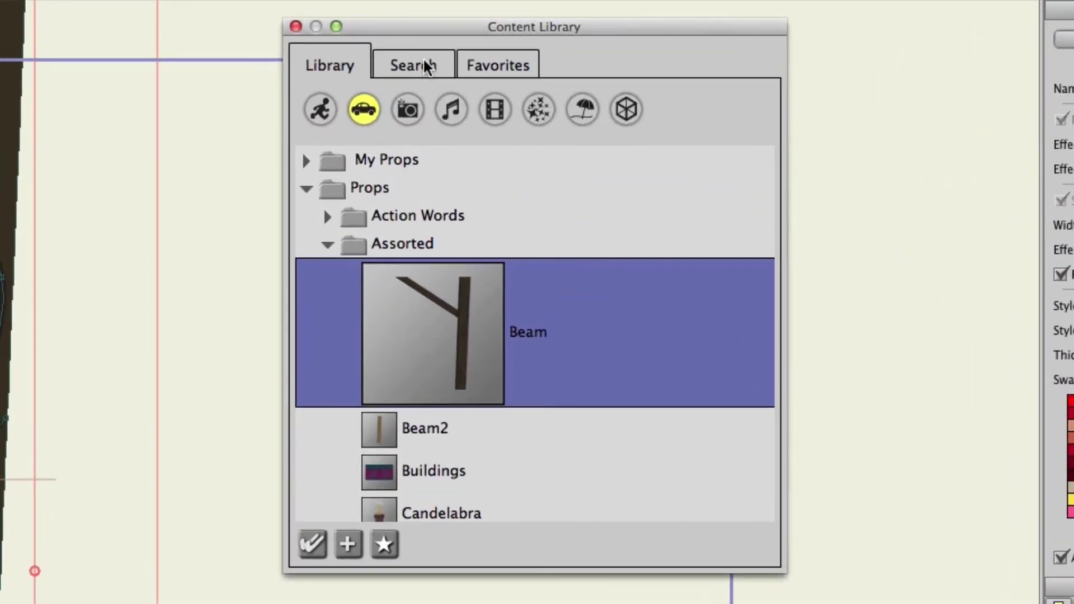
- Search the Content Library for 'monster'
{"action": "left_click", "coordinate": [422, 66]}
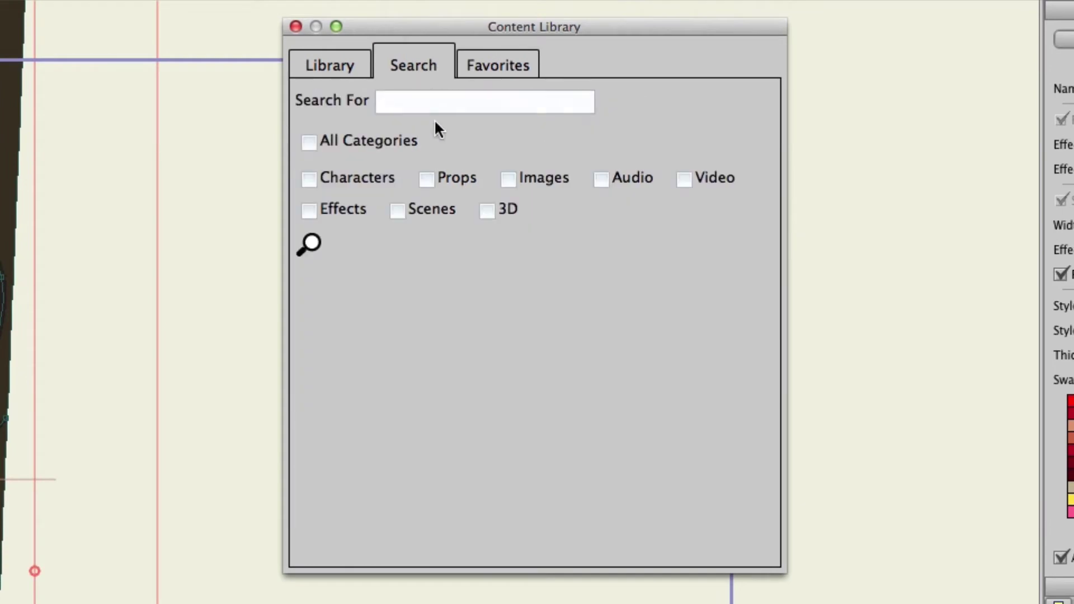
{"action": "left_click", "coordinate": [438, 103]}
{"action": "type", "text": "monster"}
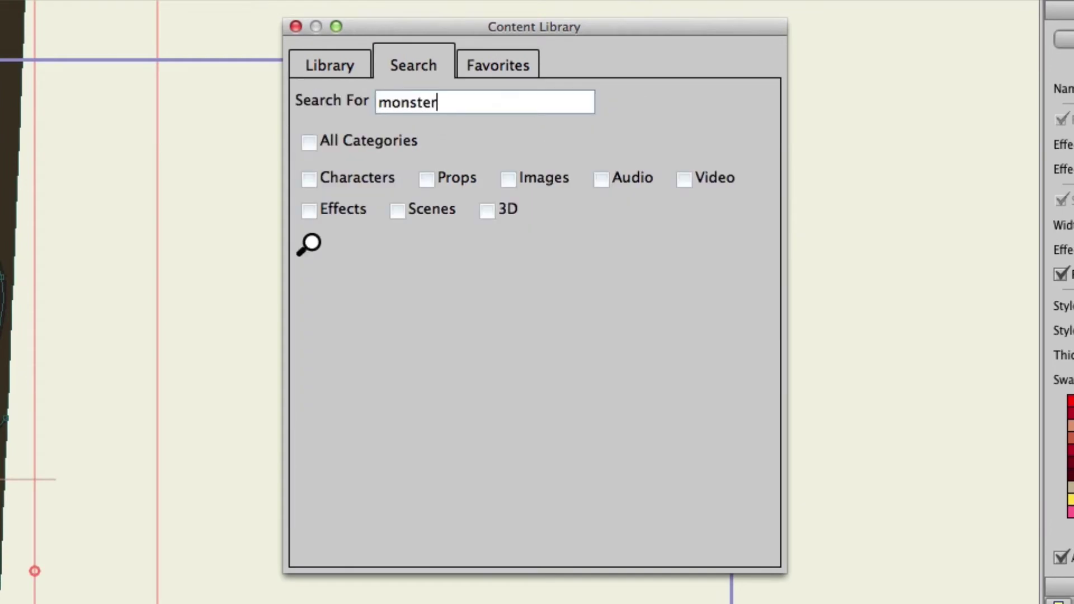
{"action": "key", "text": "Return"}
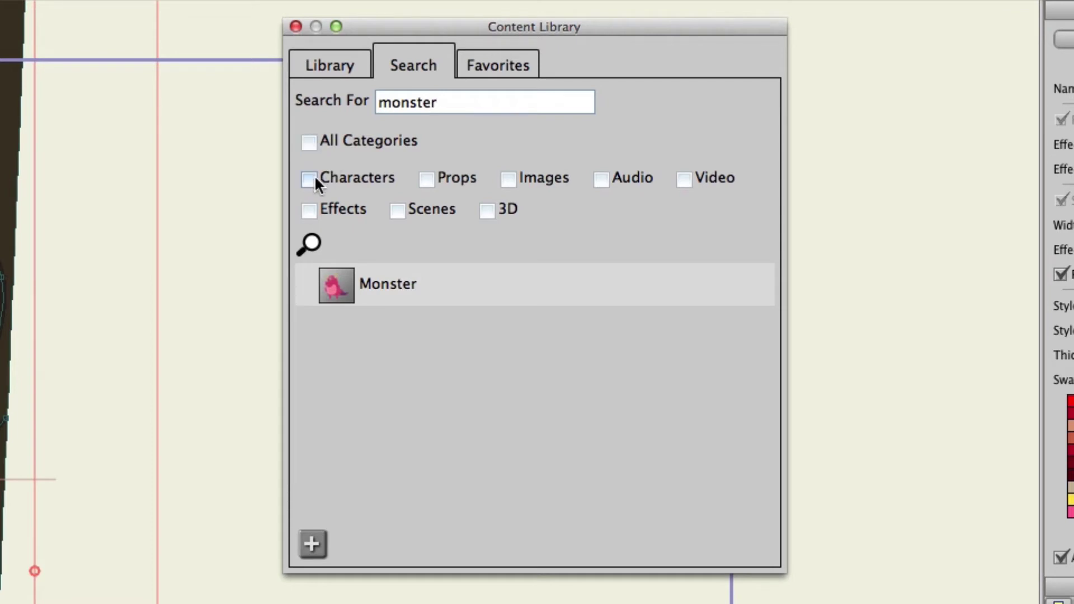
- Limit the 'monster' search to Props and rerun it, returning no results
{"action": "left_click", "coordinate": [425, 179]}
{"action": "left_click", "coordinate": [493, 98]}
{"action": "key", "text": "Return"}
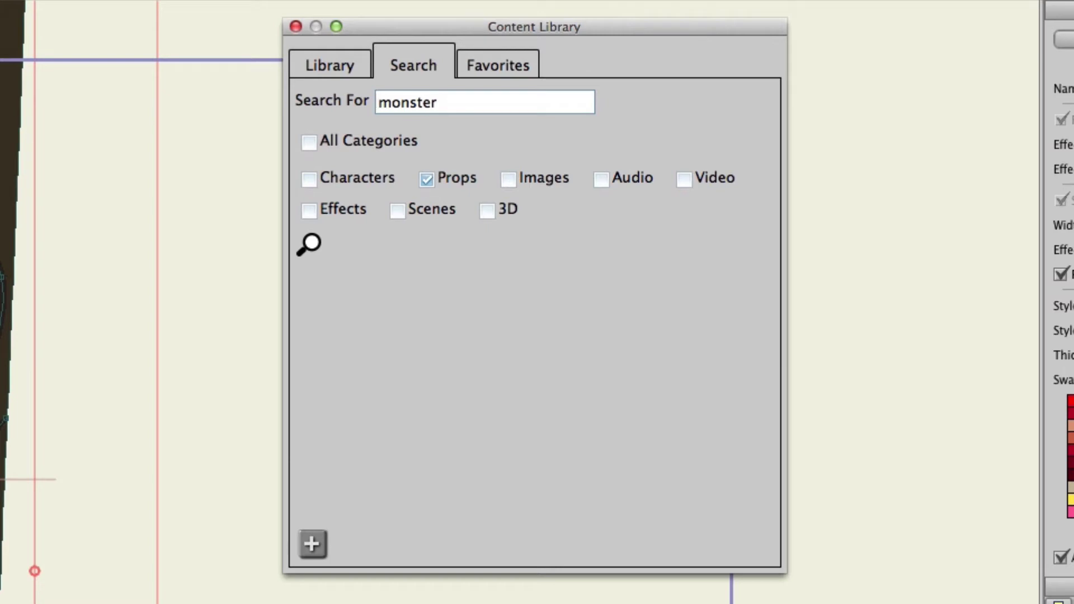
- Confirm the Favorites list is empty, then return to the Characters library category
{"action": "left_click", "coordinate": [508, 63]}
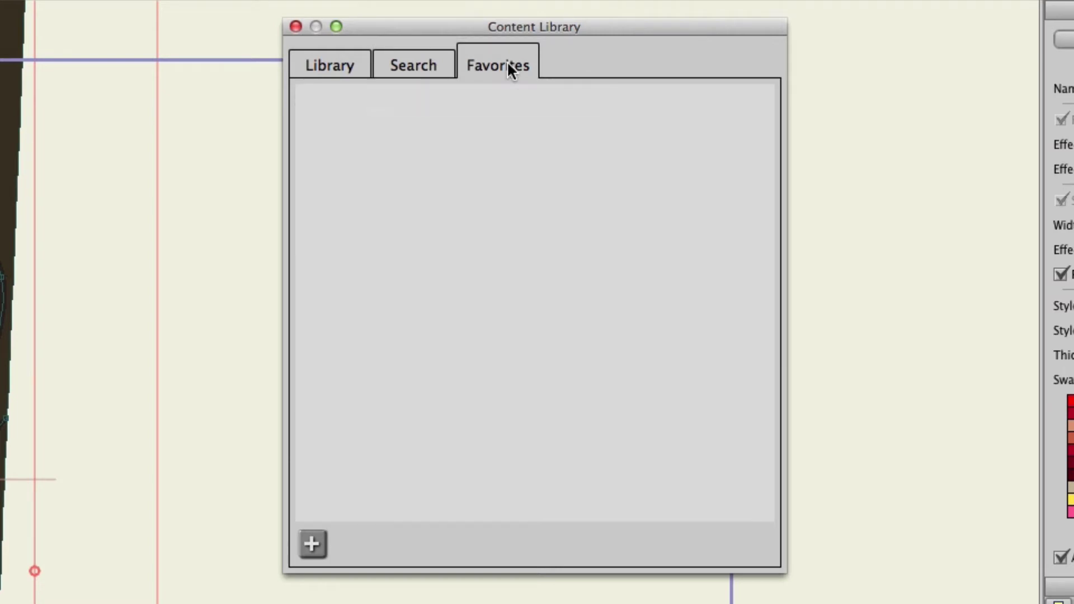
{"action": "left_click", "coordinate": [345, 68]}
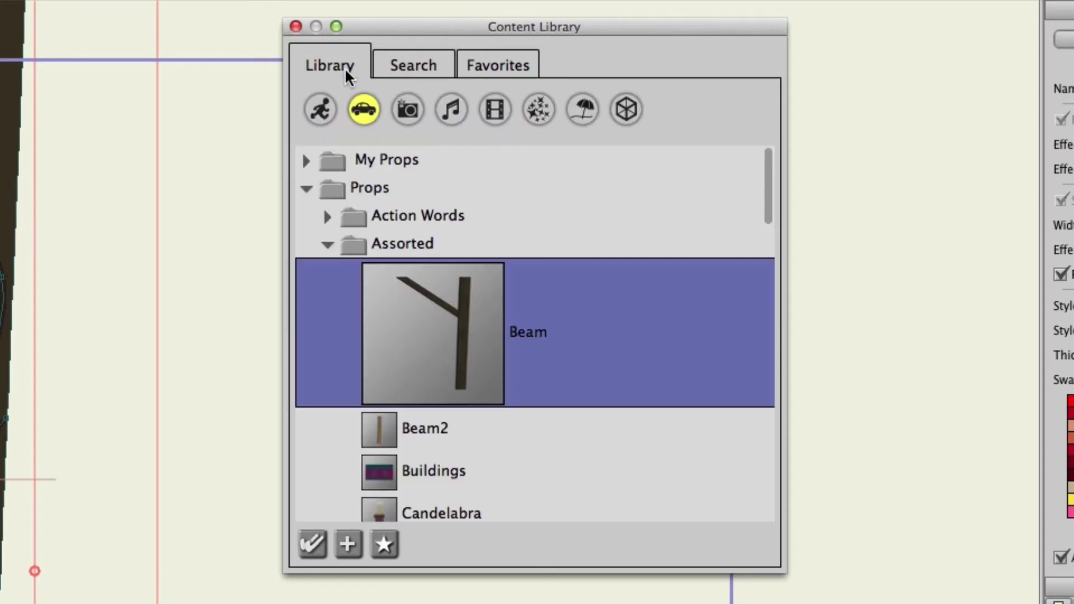
{"action": "left_click", "coordinate": [320, 119]}
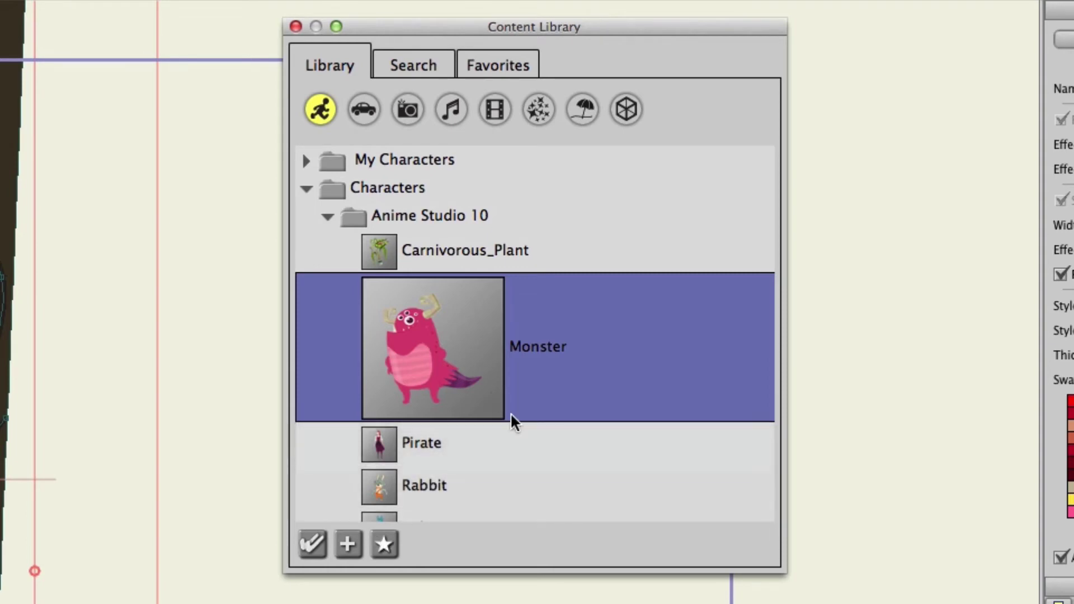
- File Monster into the Favorites folder, then reopen and cancel the favorites prompt
{"action": "left_click", "coordinate": [388, 549]}
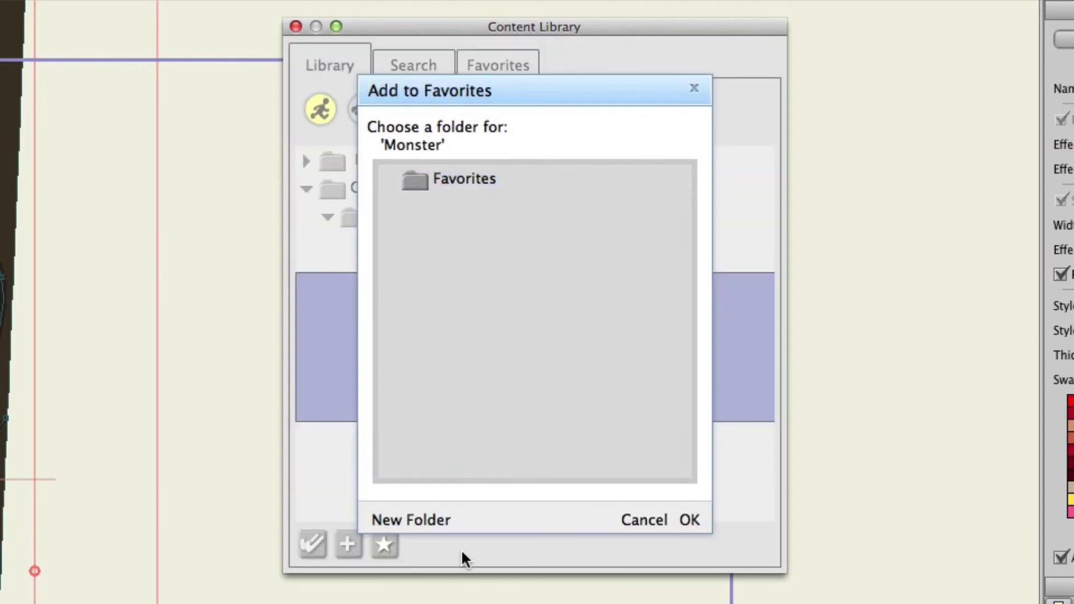
{"action": "left_click", "coordinate": [455, 179]}
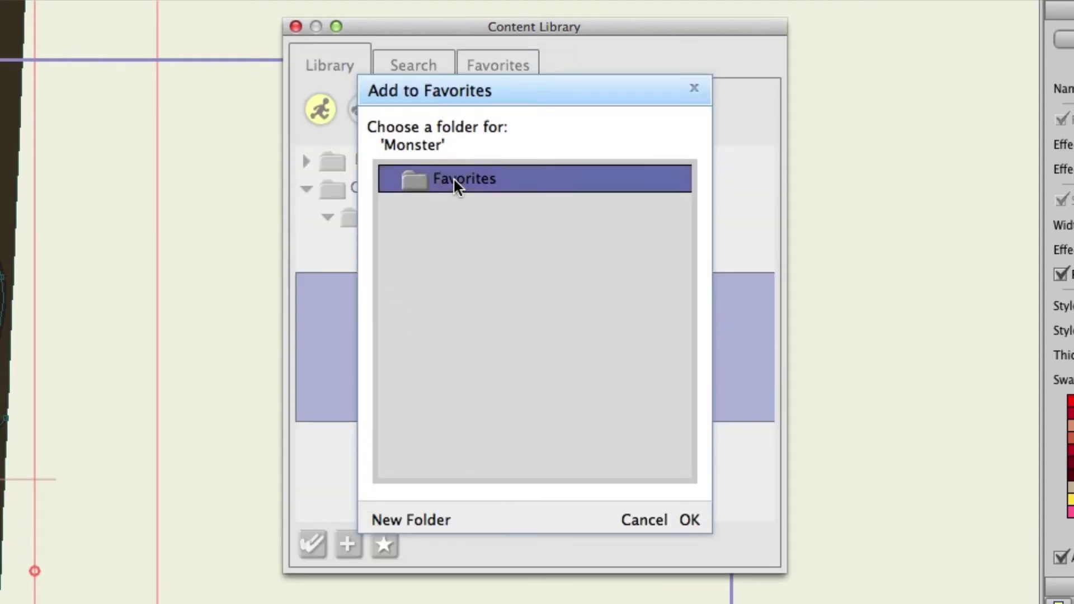
{"action": "left_click", "coordinate": [690, 516]}
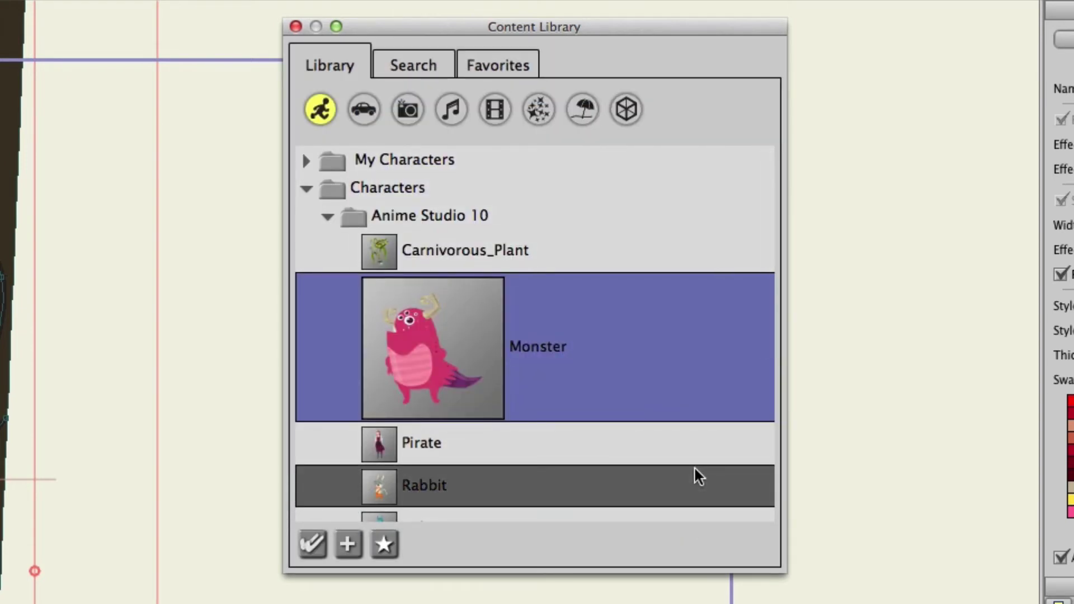
{"action": "left_click", "coordinate": [384, 542]}
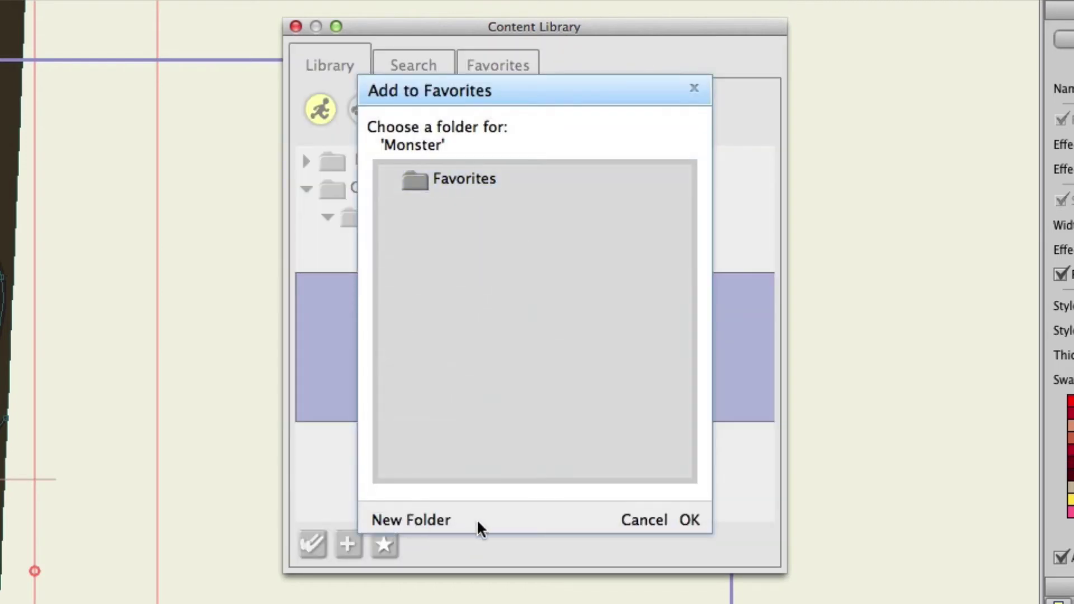
{"action": "left_click", "coordinate": [637, 530]}
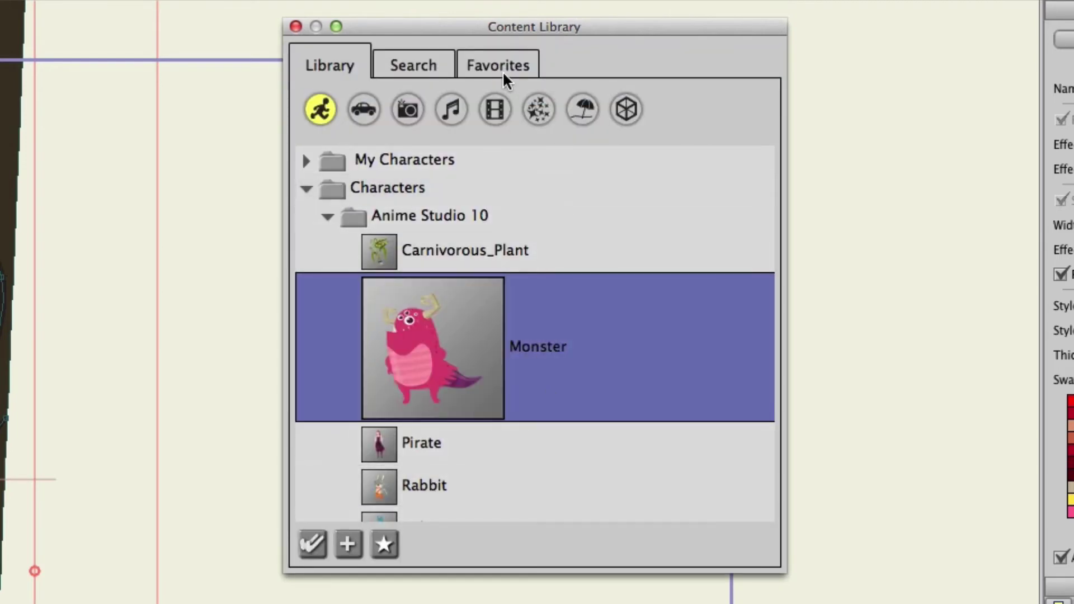
- Open the Favorites tab to see the Monster entry
{"action": "left_click", "coordinate": [504, 67]}
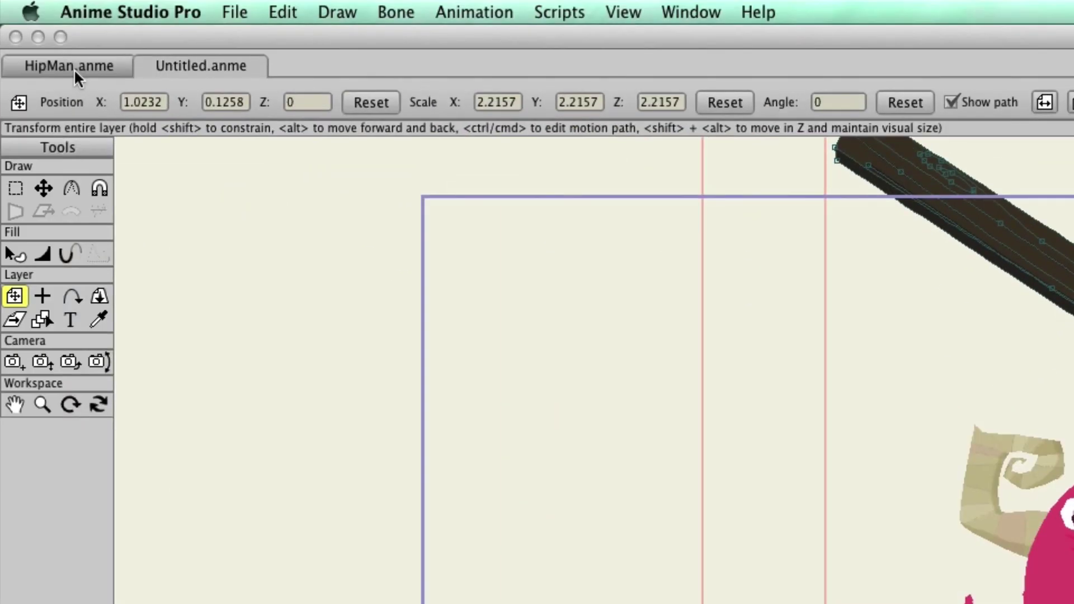
- Switch to HipMan.anme and select My Characters in the Content Library's Characters category
{"action": "left_click", "coordinate": [74, 68]}
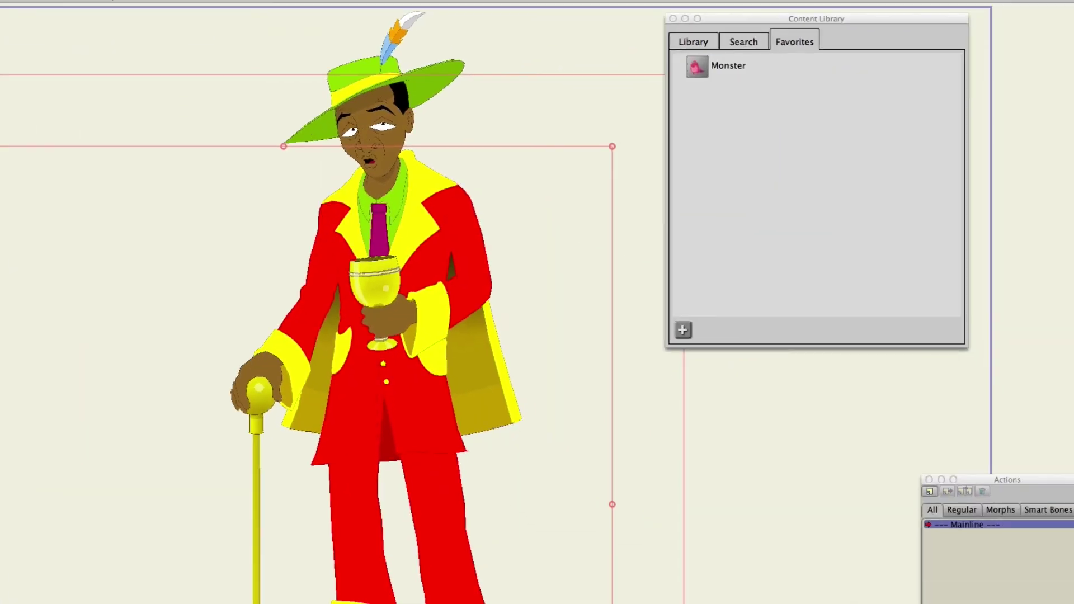
{"action": "left_click", "coordinate": [684, 38]}
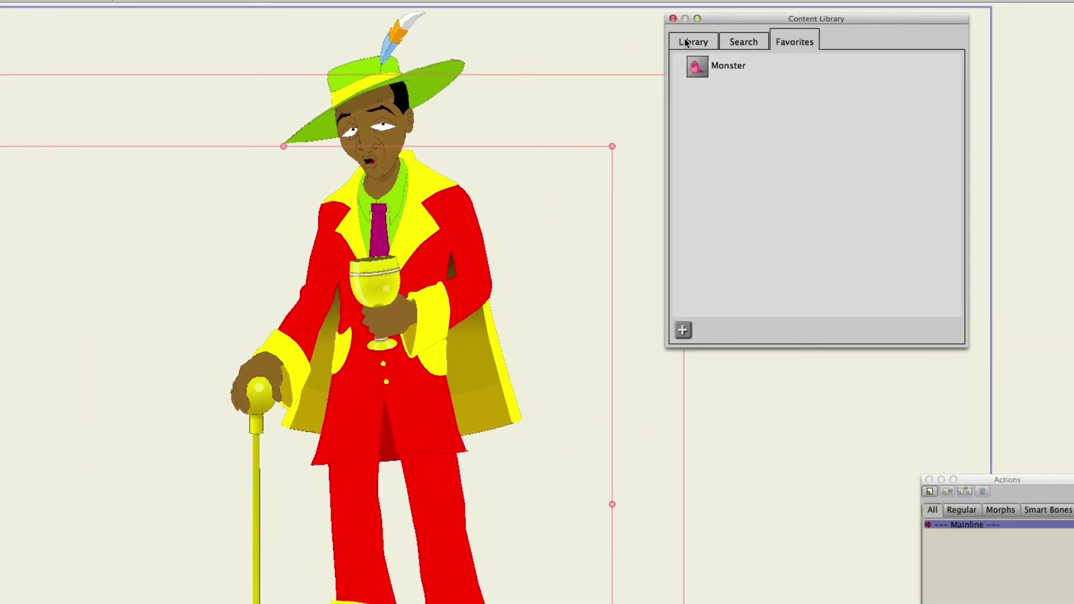
{"action": "left_click", "coordinate": [685, 39]}
{"action": "left_click", "coordinate": [676, 116]}
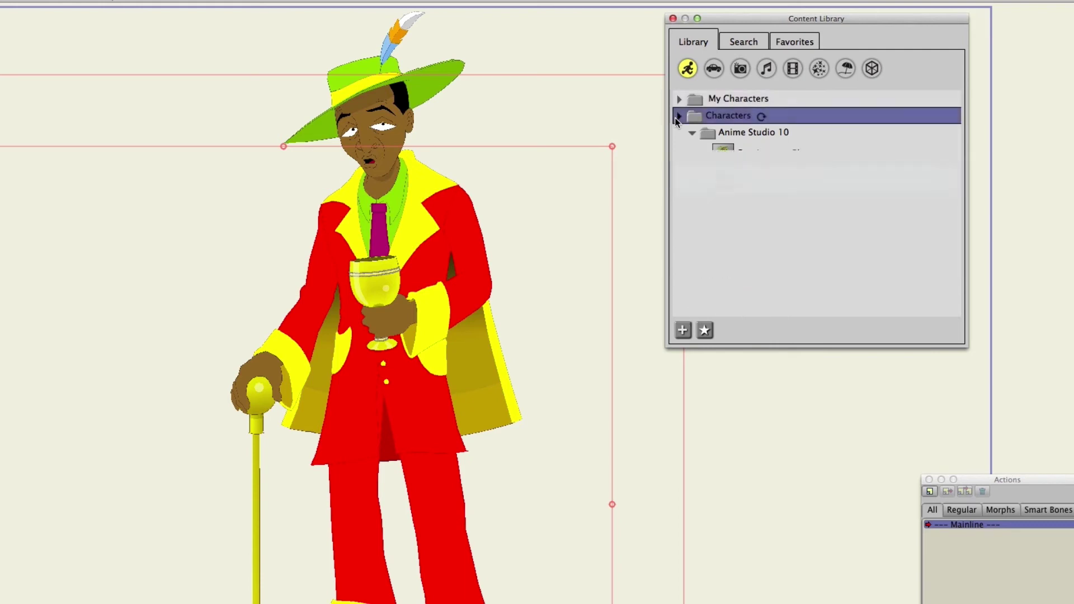
{"action": "left_click_drag", "start_coordinate": [675, 118], "coordinate": [716, 102]}
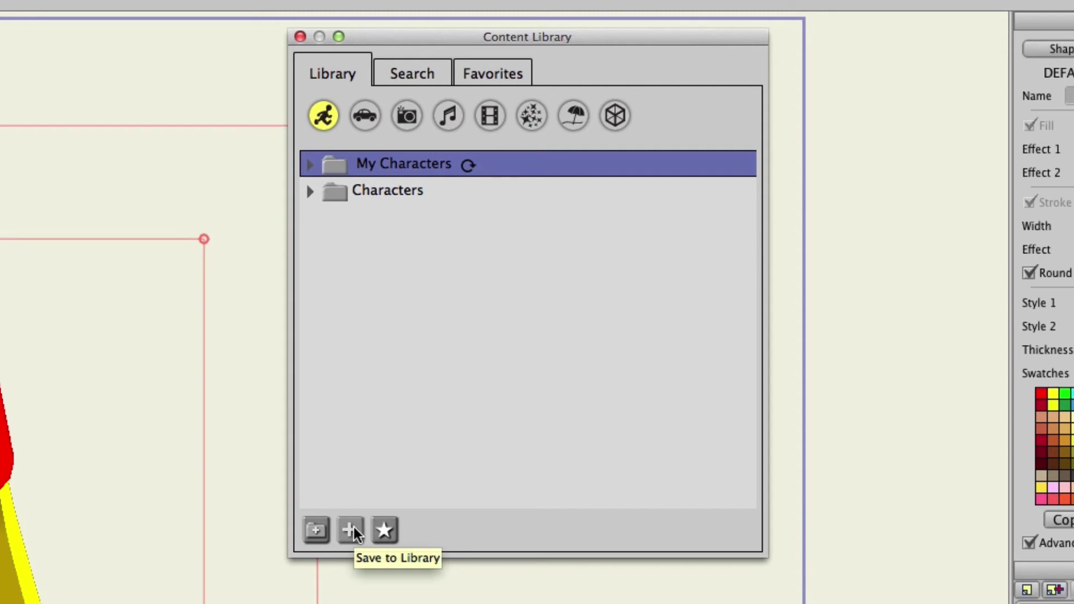
- Save Hip Man to My Characters, then expand its Hip Man folder and select the saved item
{"action": "left_click", "coordinate": [351, 530]}
{"action": "left_click", "coordinate": [311, 165]}
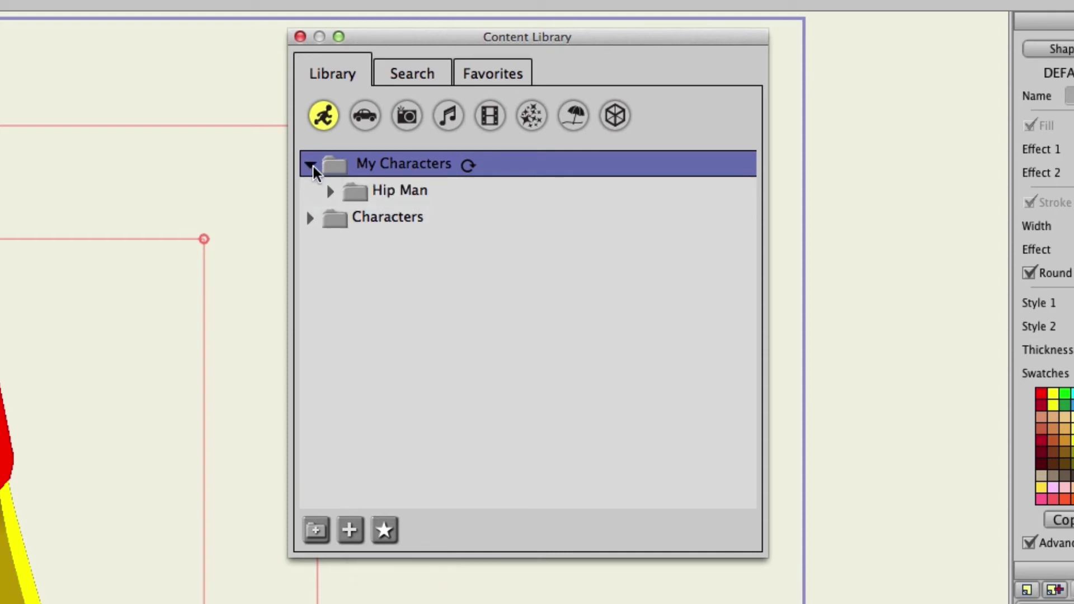
{"action": "left_click", "coordinate": [331, 193]}
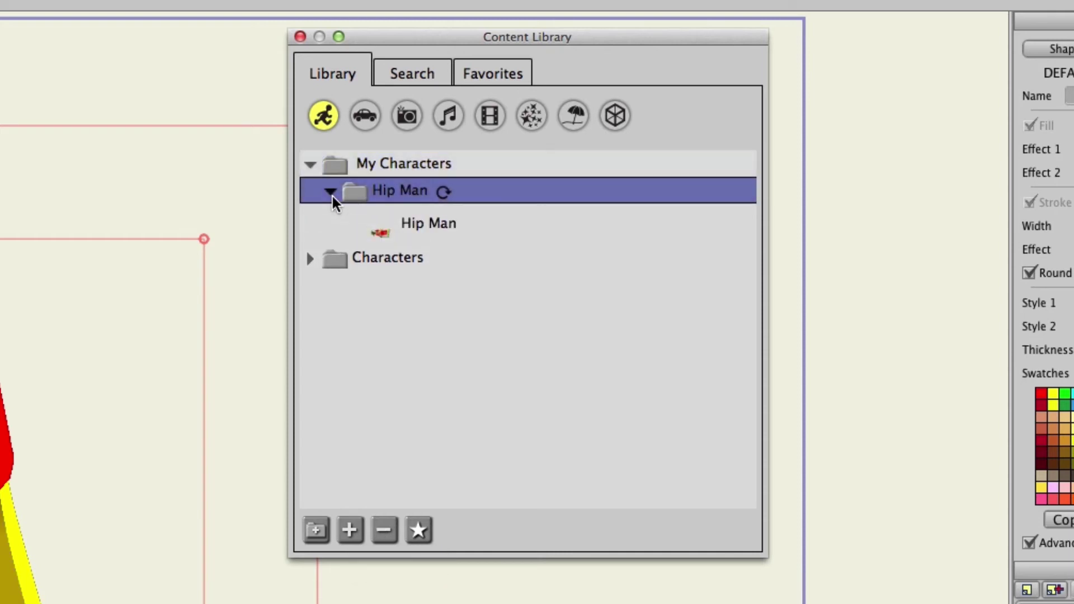
{"action": "left_click", "coordinate": [434, 230]}
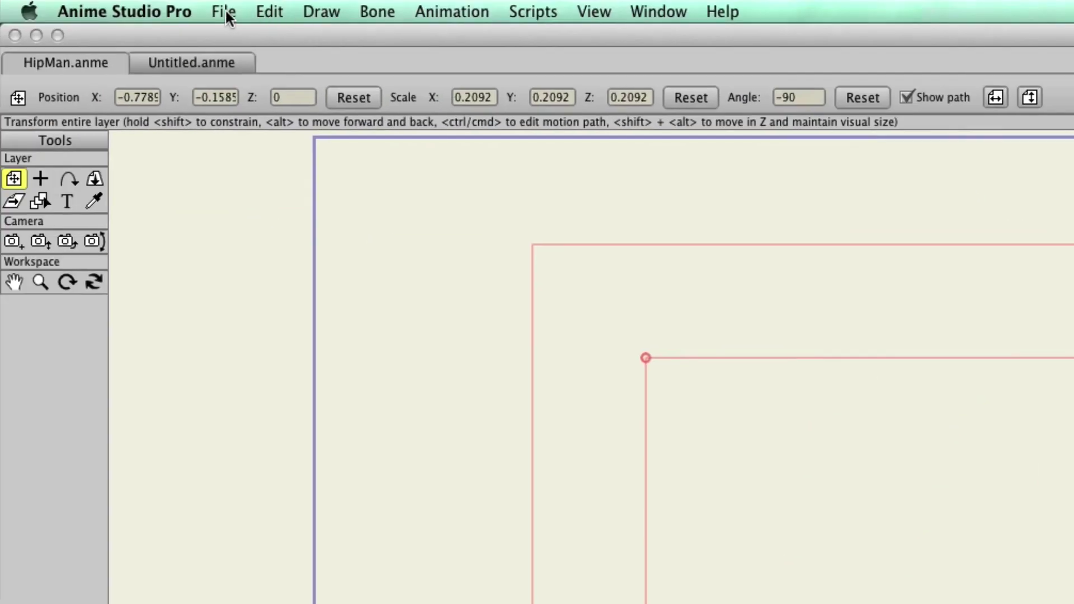
- Start a new scene and apply Hip Man from the Content Library to it
{"action": "left_click", "coordinate": [225, 12]}
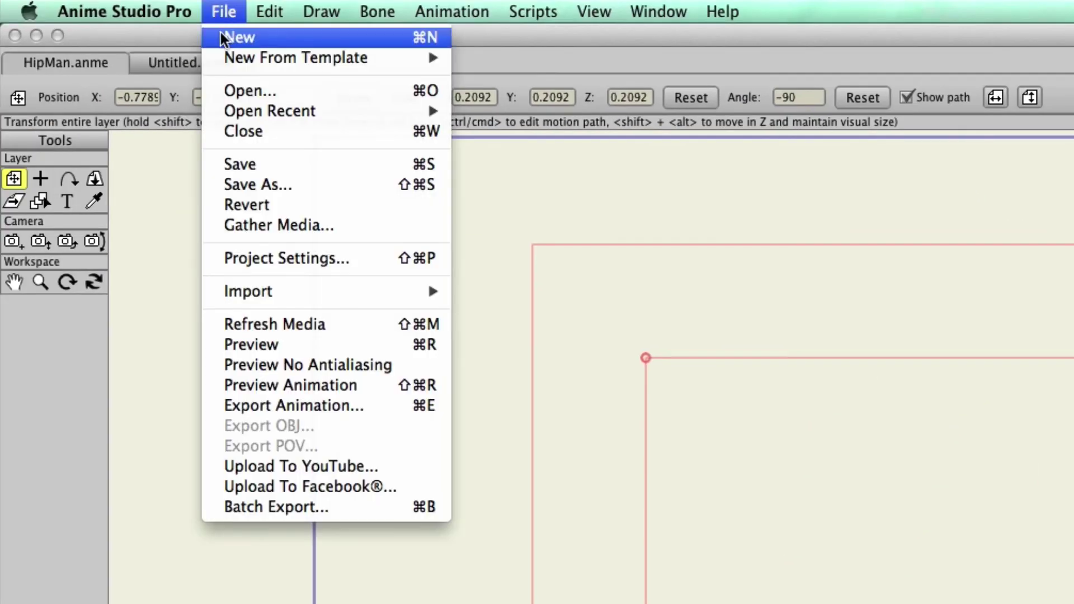
{"action": "left_click", "coordinate": [222, 35]}
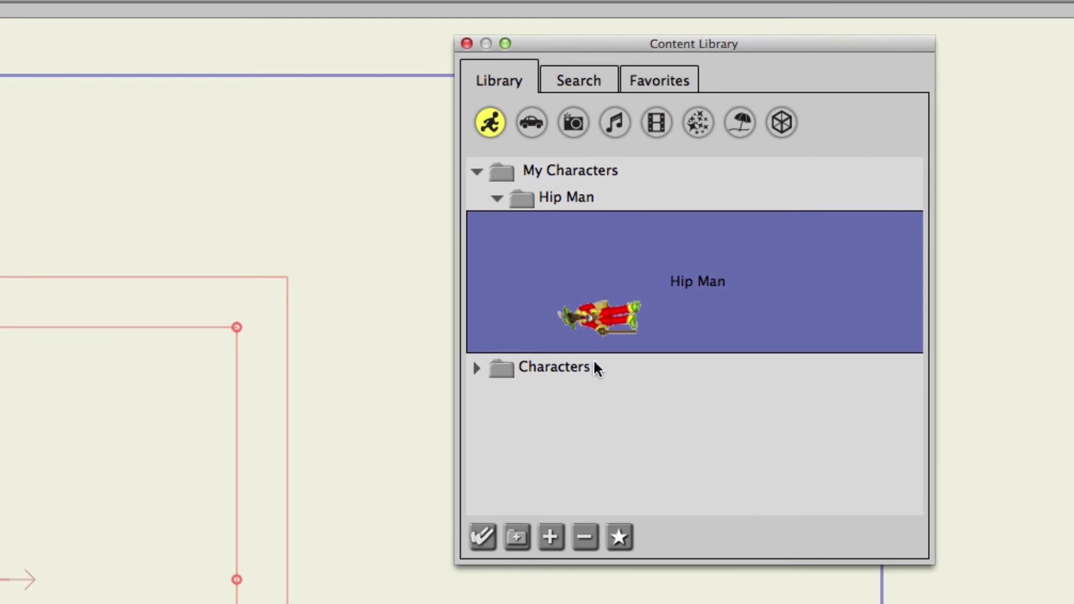
{"action": "left_click", "coordinate": [480, 538]}
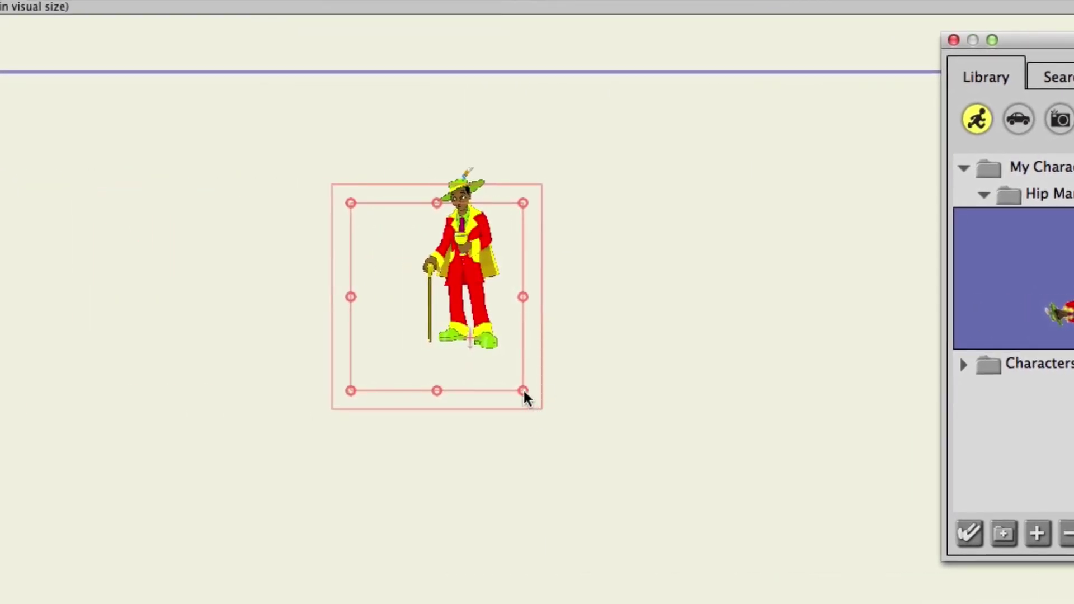
- Scale Hip Man up greatly with the corner handle and move him lower
{"action": "left_click", "coordinate": [522, 389]}
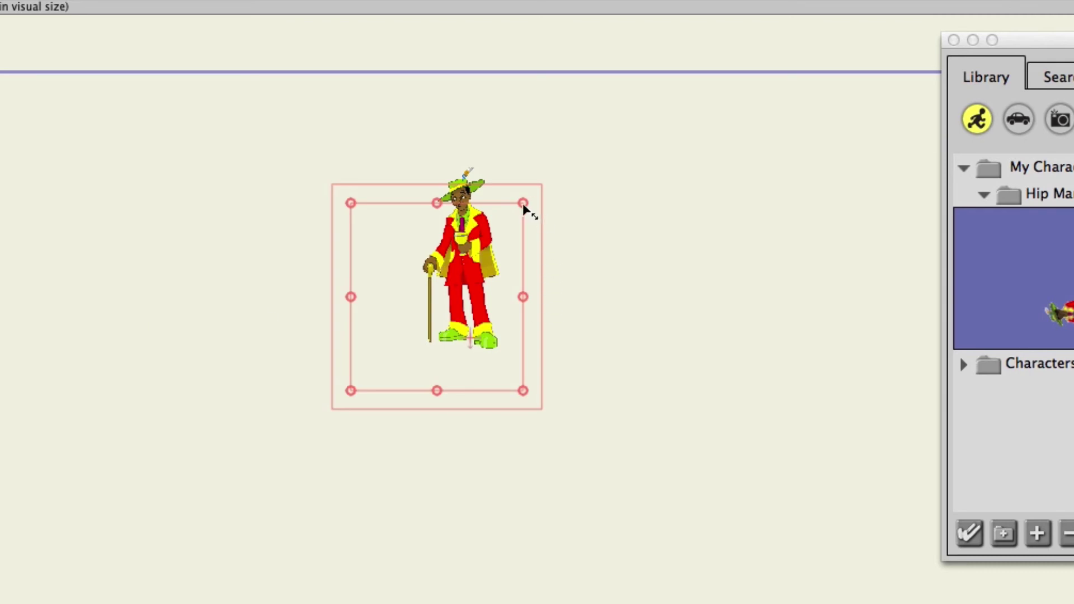
{"action": "left_click_drag", "start_coordinate": [523, 205], "coordinate": [795, 123]}
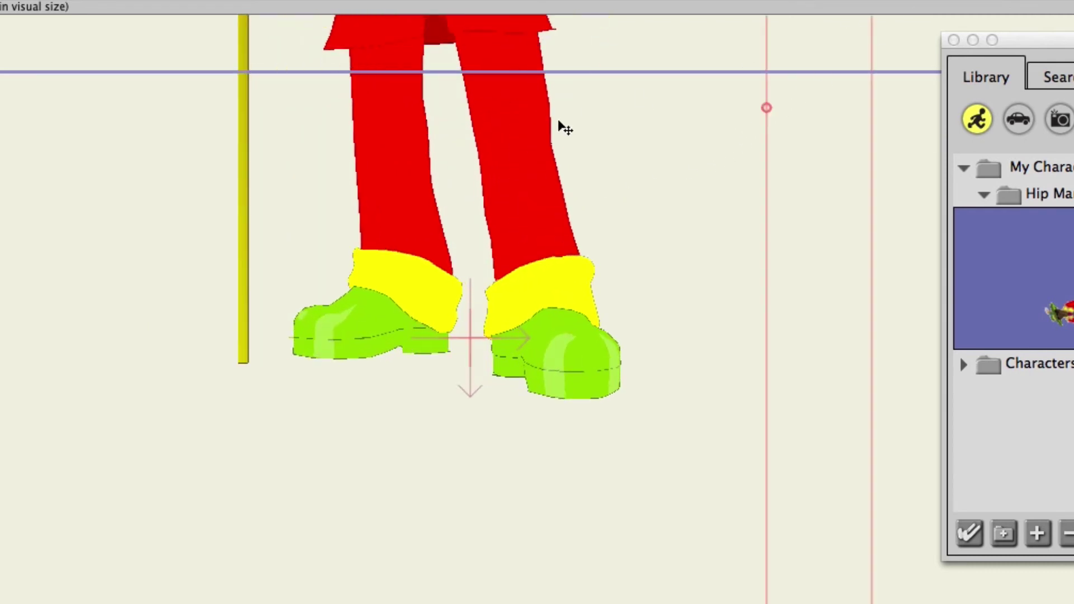
{"action": "left_click_drag", "start_coordinate": [495, 173], "coordinate": [489, 498]}
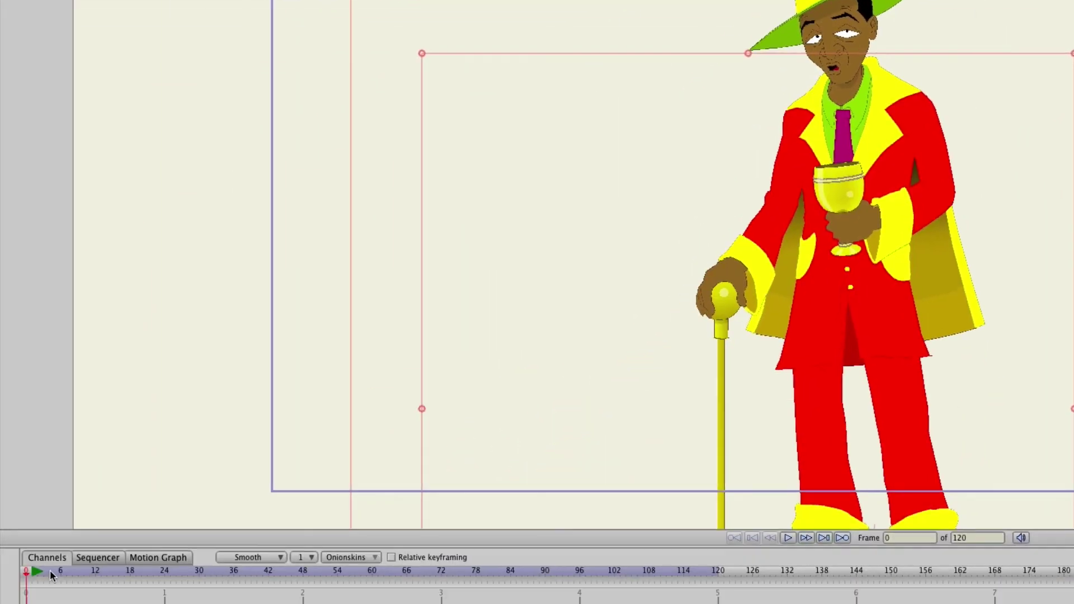
- Scrub the timeline playhead across the frames to preview Hip Man's built-in animation
{"action": "left_click_drag", "start_coordinate": [49, 569], "coordinate": [254, 558]}
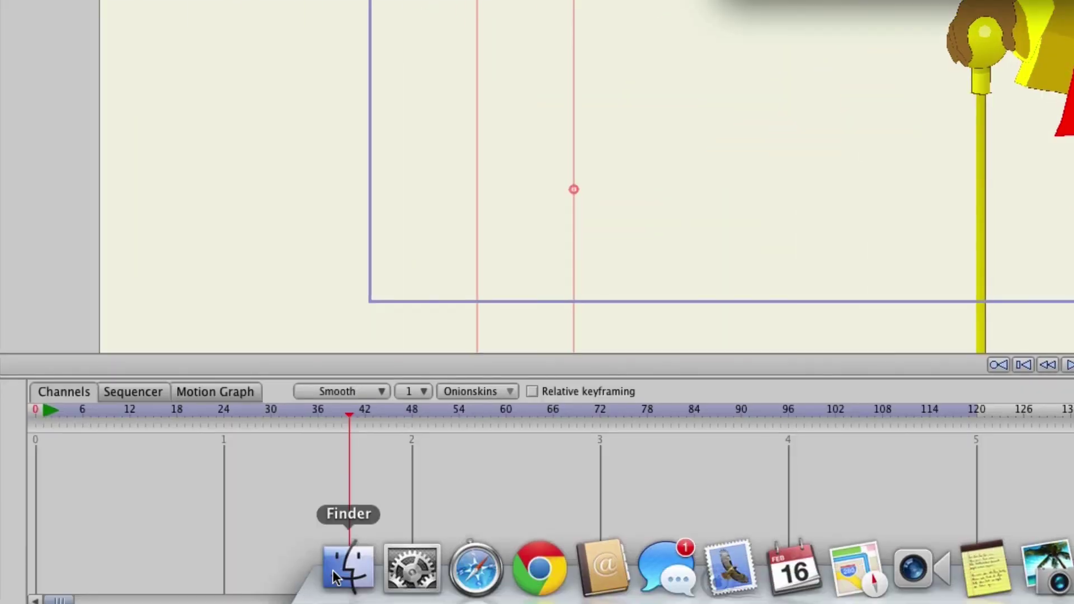
- In Finder, open AS10 Library > Anime Studio Pro > Library > Characters > Hip Man and select Hip Man.png and Hip Man.anme
{"action": "left_click", "coordinate": [347, 568]}
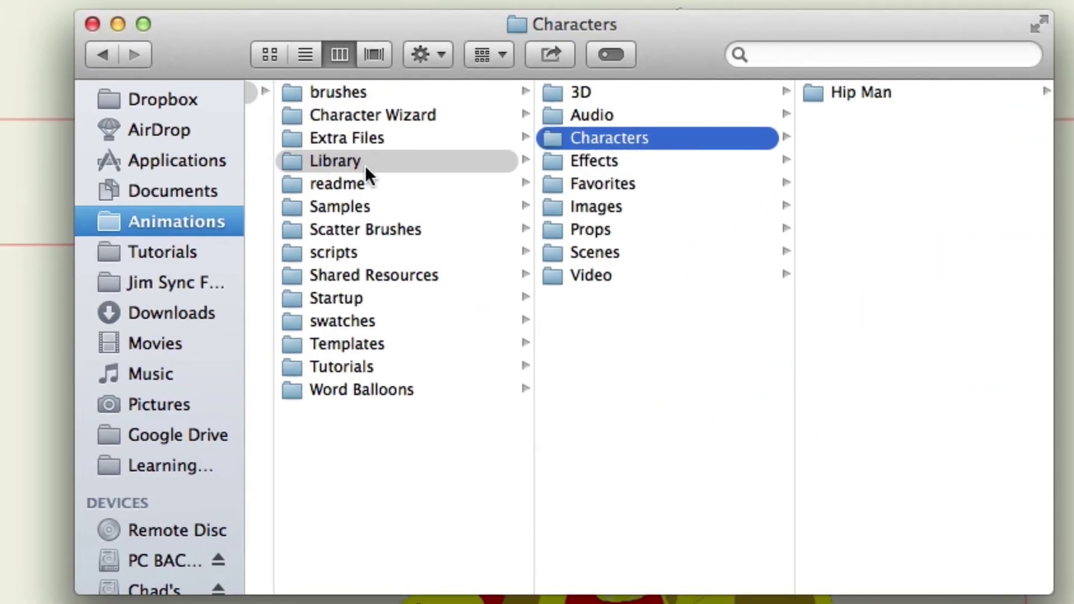
{"action": "scroll", "coordinate": [361, 169], "scroll_direction": "left", "scroll_amount": 5}
{"action": "scroll", "coordinate": [360, 165], "scroll_direction": "left", "scroll_amount": 5}
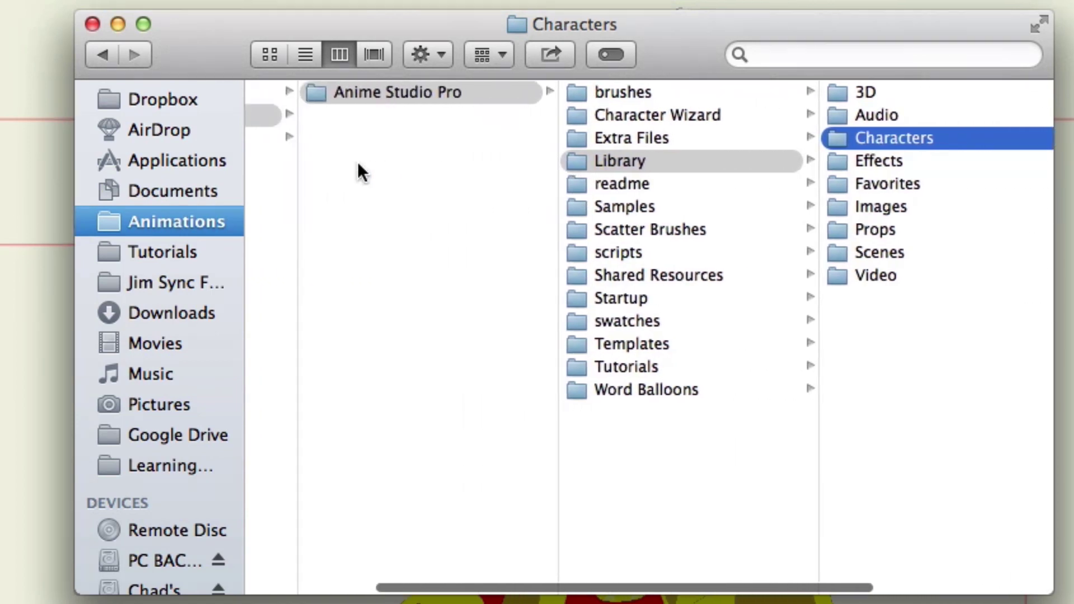
{"action": "left_click", "coordinate": [331, 123]}
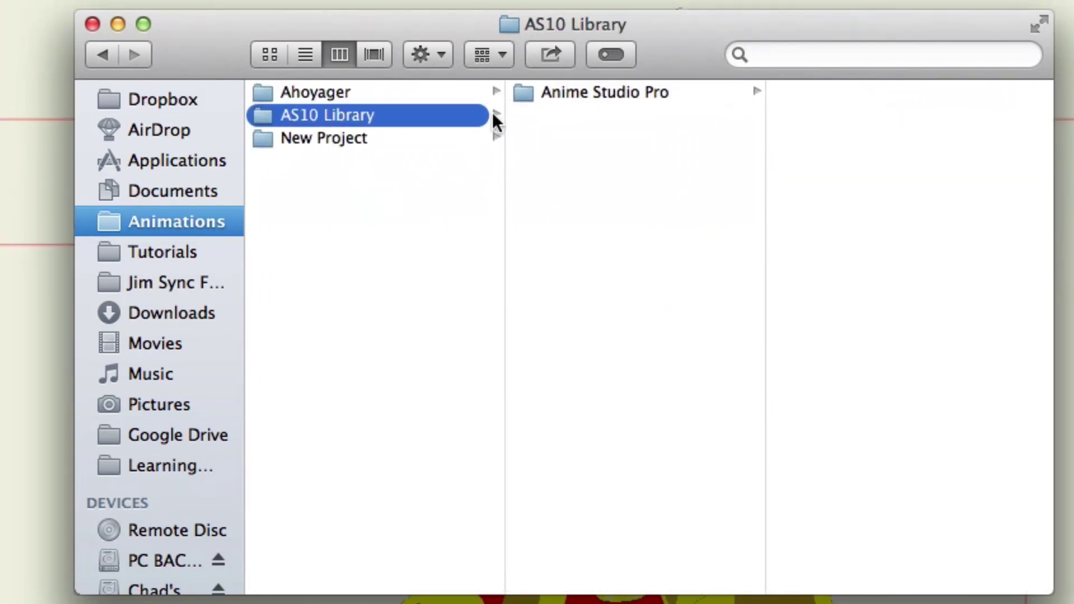
{"action": "left_click", "coordinate": [596, 100]}
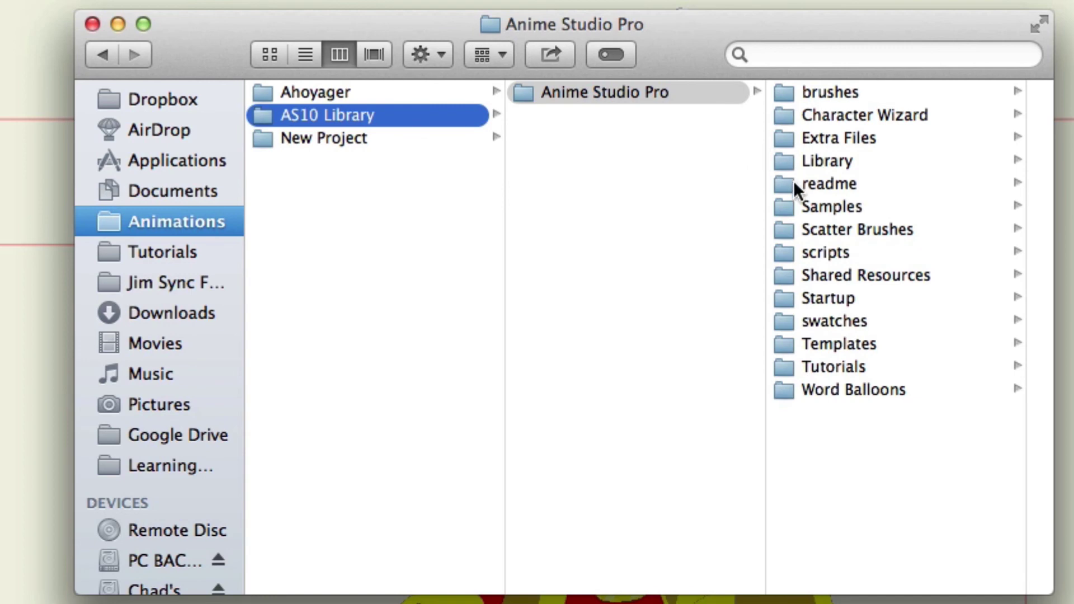
{"action": "left_click", "coordinate": [838, 163]}
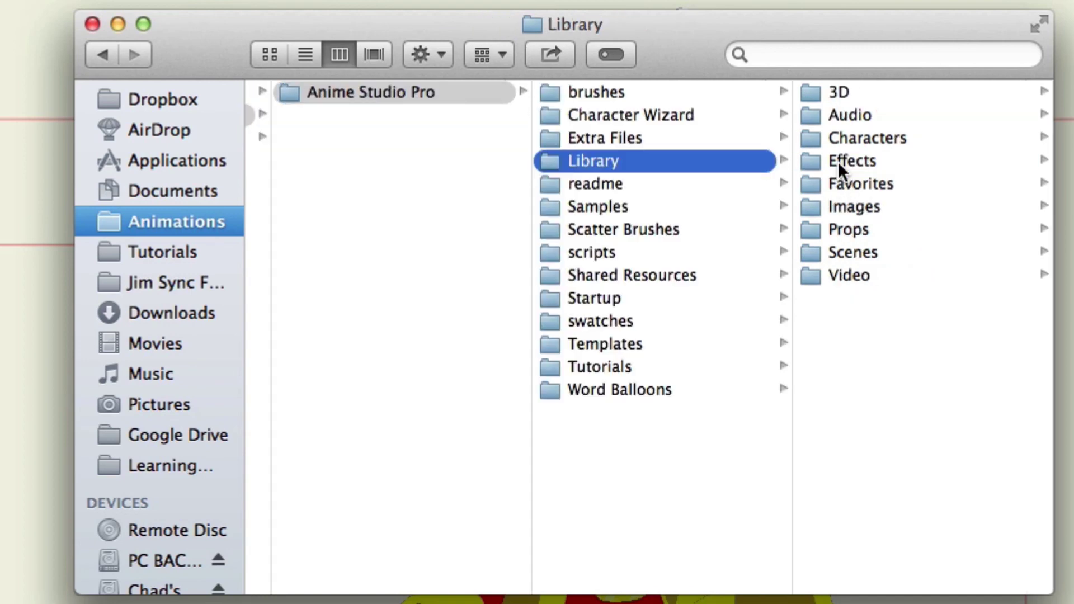
{"action": "left_click", "coordinate": [855, 137]}
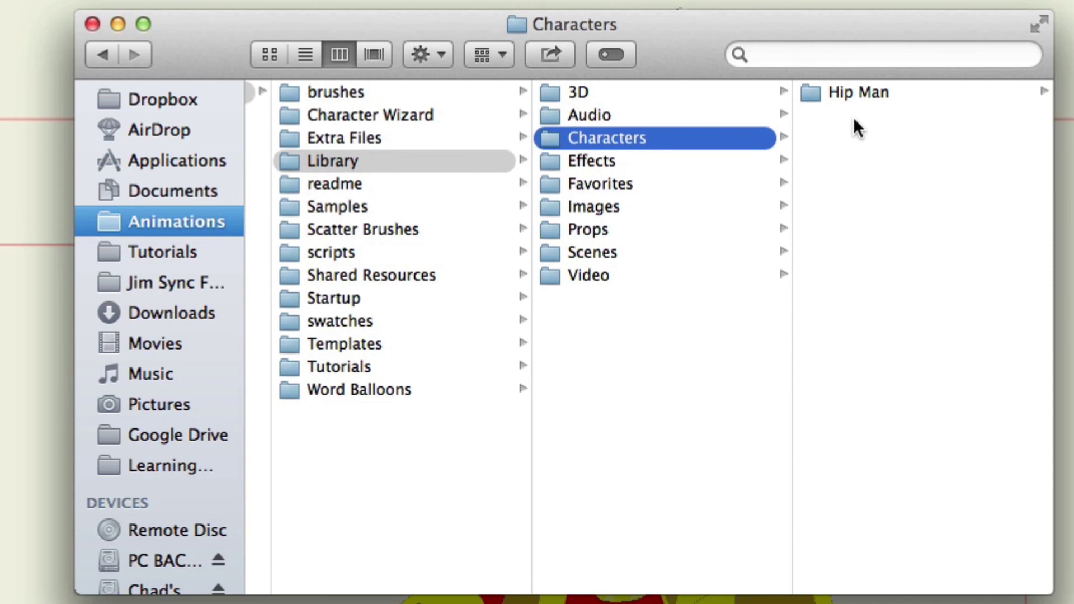
{"action": "left_click", "coordinate": [849, 90]}
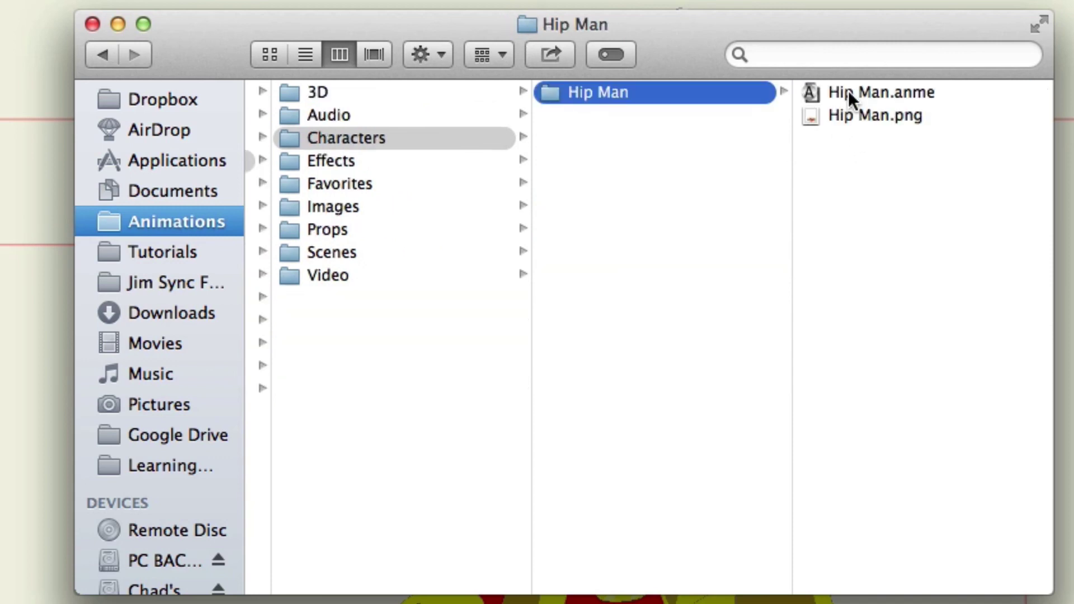
{"action": "left_click", "coordinate": [863, 116]}
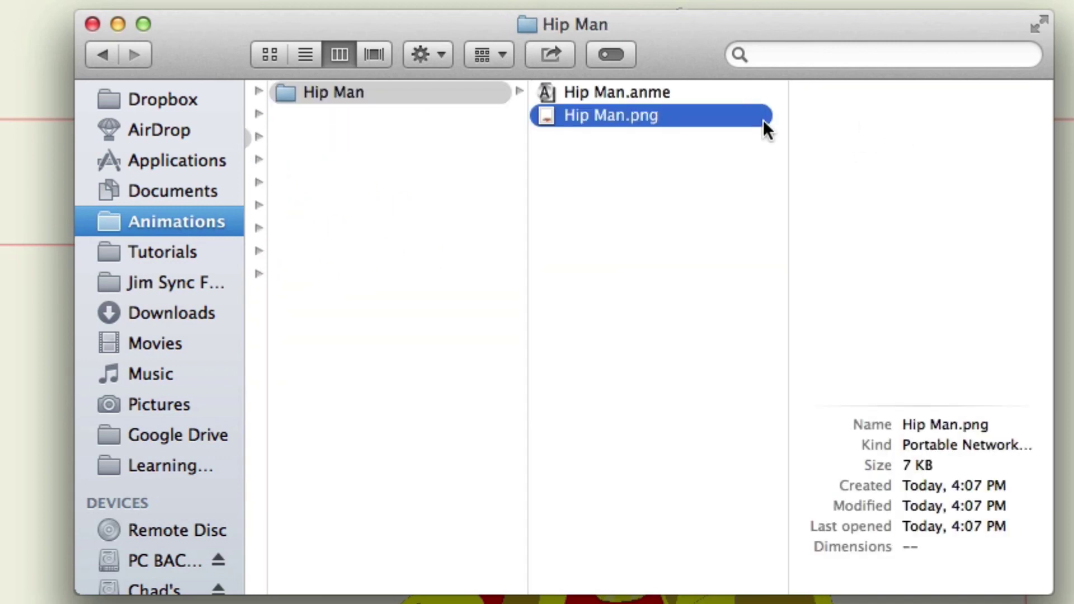
{"action": "left_click", "coordinate": [640, 99]}
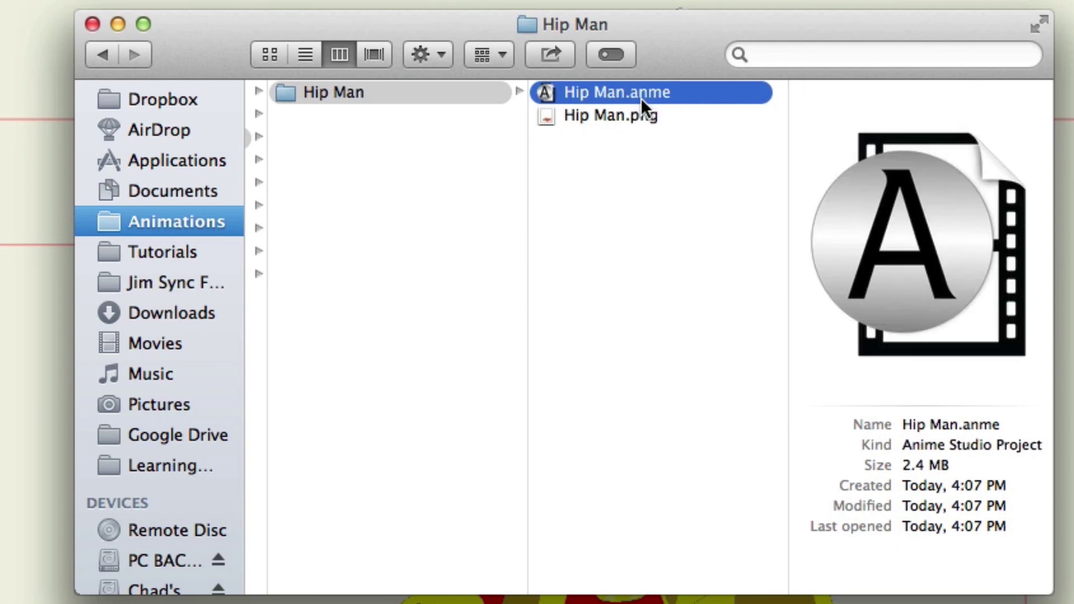